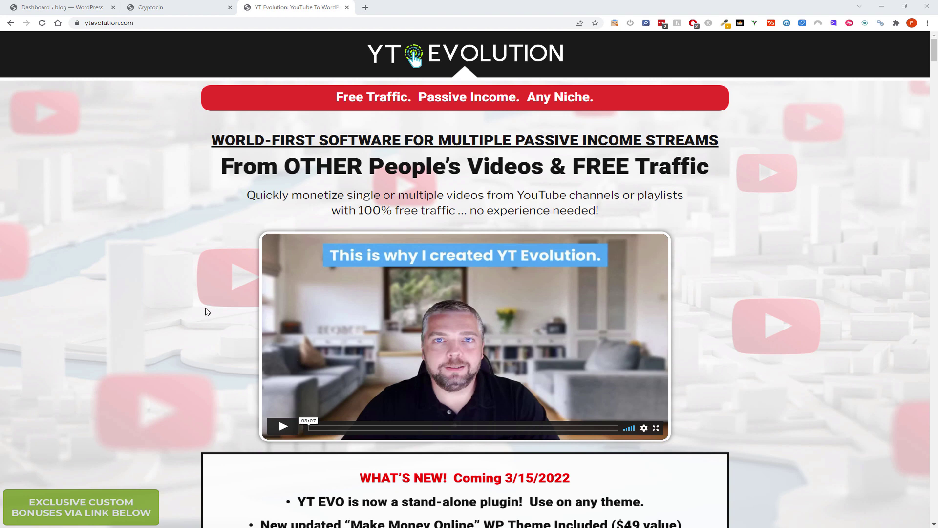
- Scroll down to the What's New feature list and highlight the $147 price-increase figure
scroll(207, 312, "down", 3)
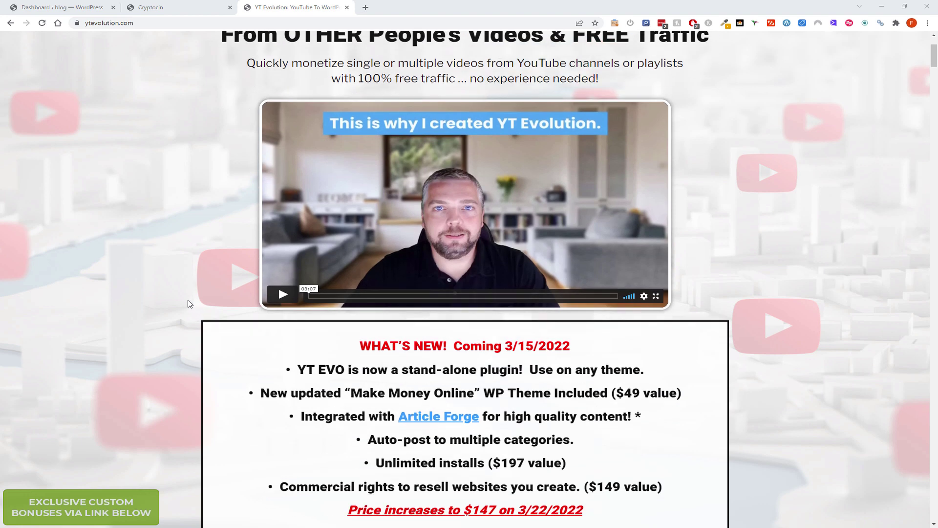
scroll(195, 306, "down", 1)
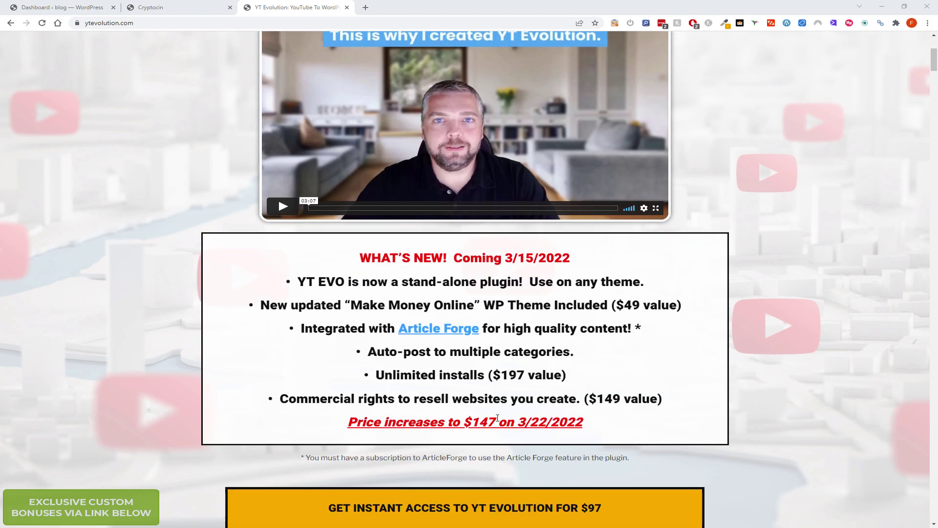
left_click_drag(498, 417, 467, 424)
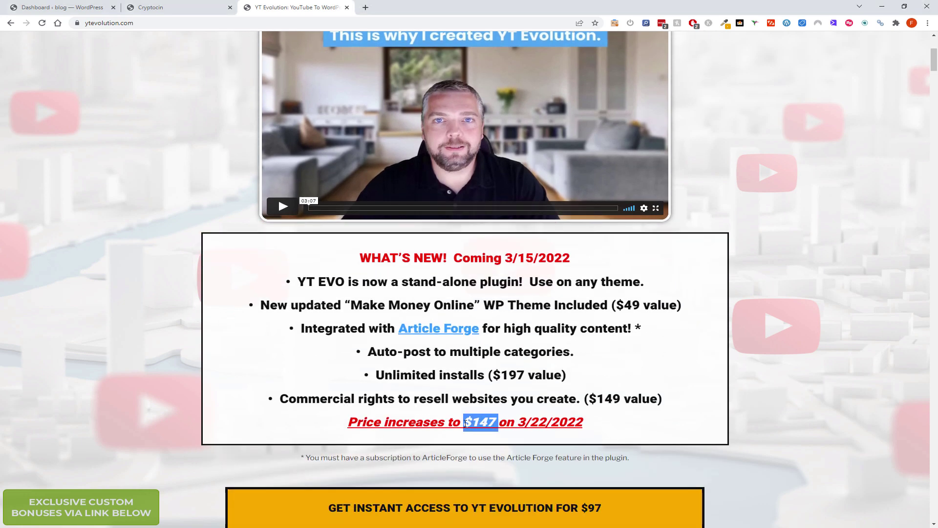
- Clear the highlight, browse the Turn This / Into This and Easy Rankings examples, then switch to Cryptocin
left_click(464, 384)
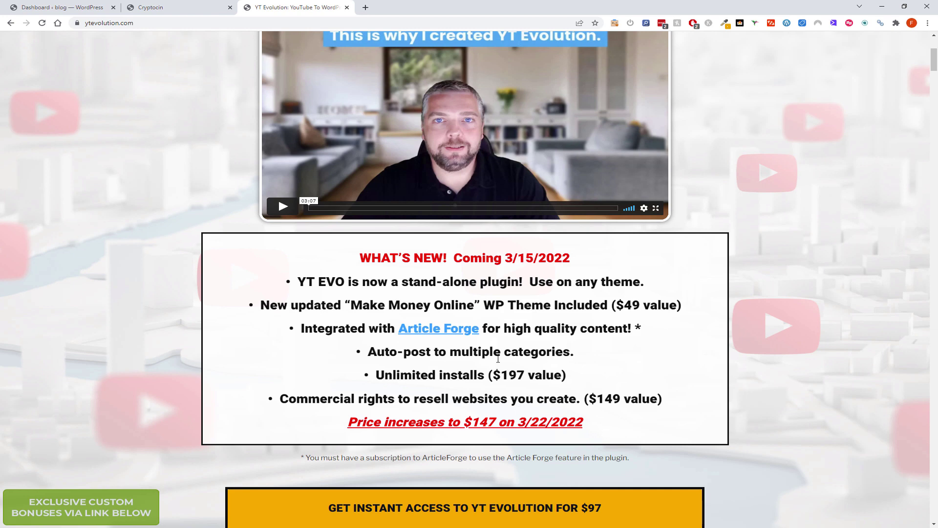
scroll(582, 389, "up", 2)
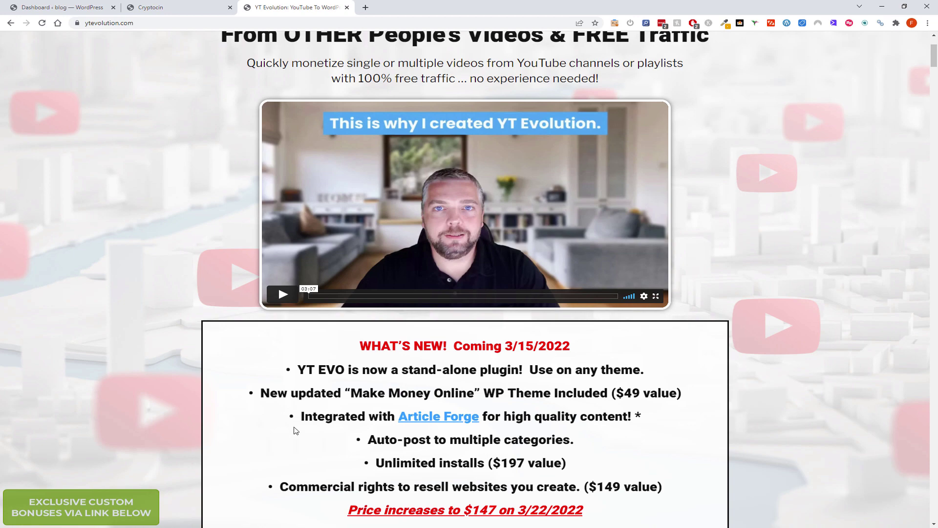
scroll(295, 430, "down", 15)
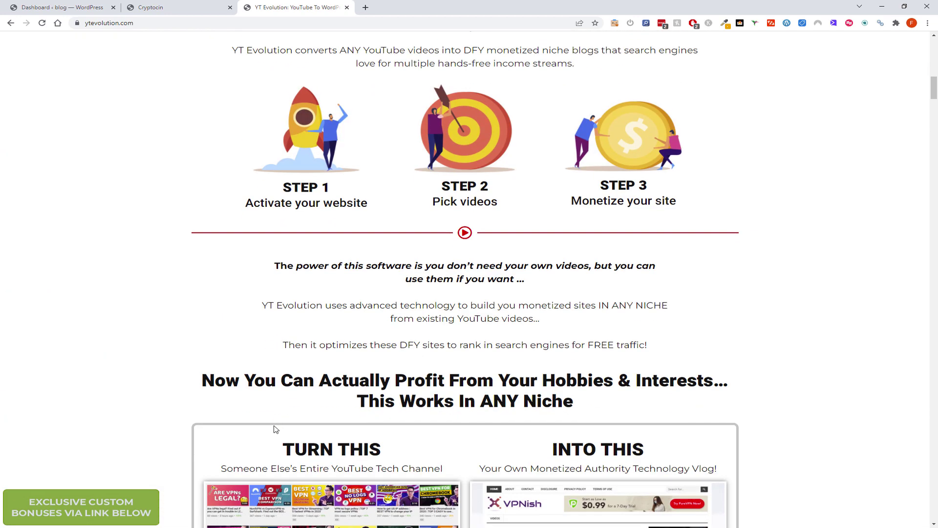
scroll(265, 415, "down", 4)
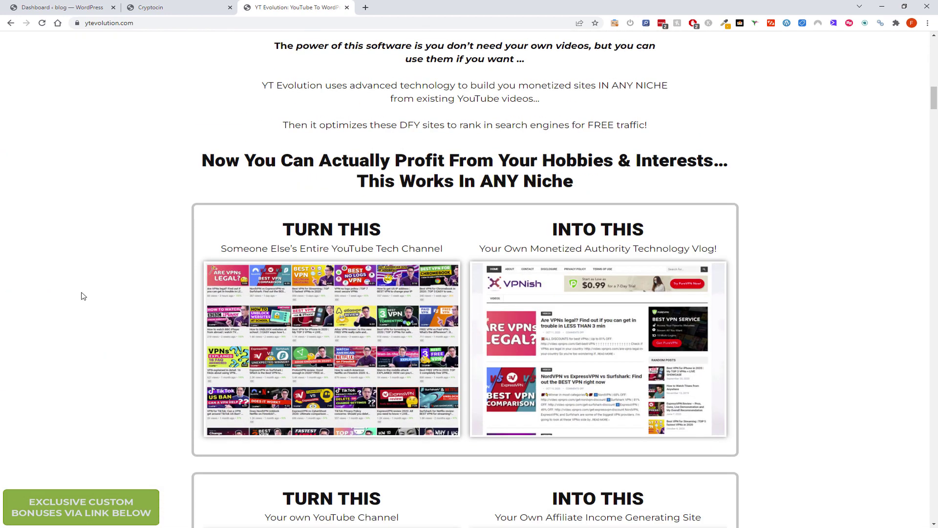
scroll(88, 285, "down", 5)
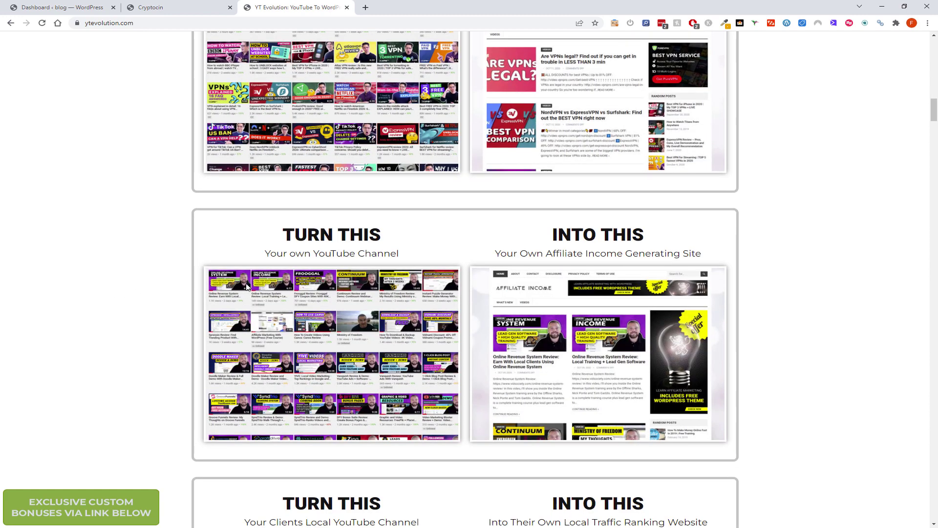
scroll(397, 324, "down", 1)
scroll(269, 315, "down", 12)
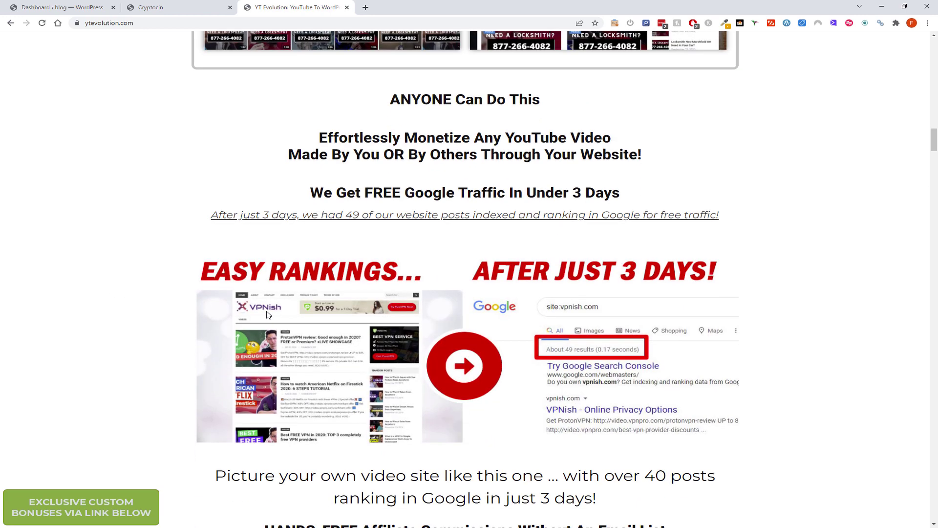
scroll(268, 314, "down", 4)
left_click(164, 4)
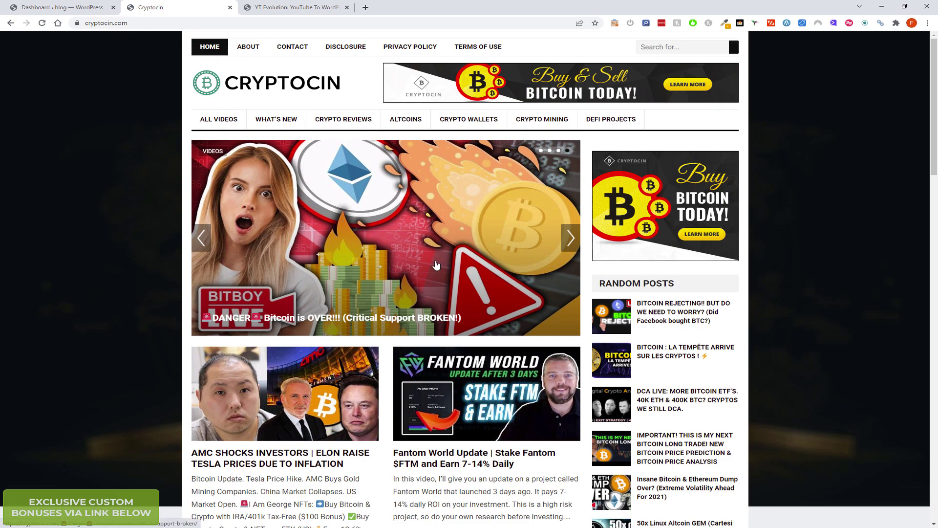
scroll(435, 266, "down", 2)
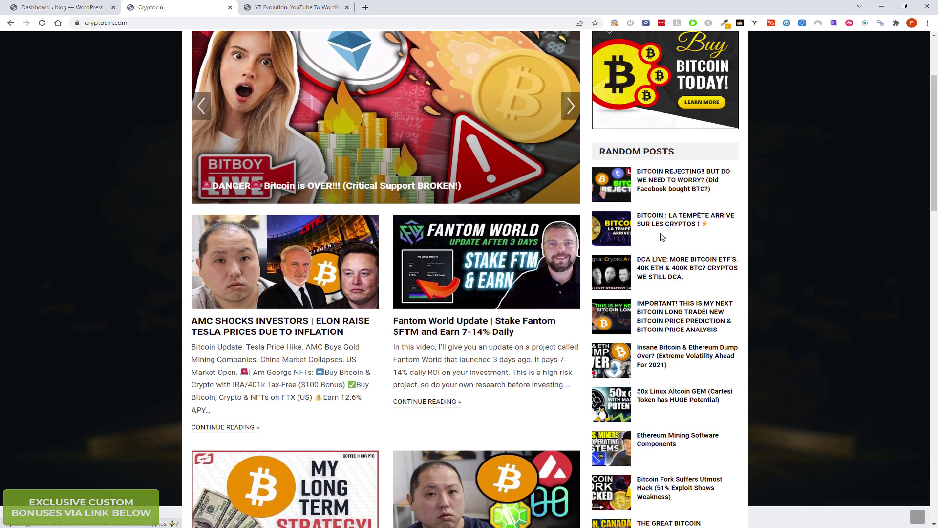
scroll(422, 341, "down", 5)
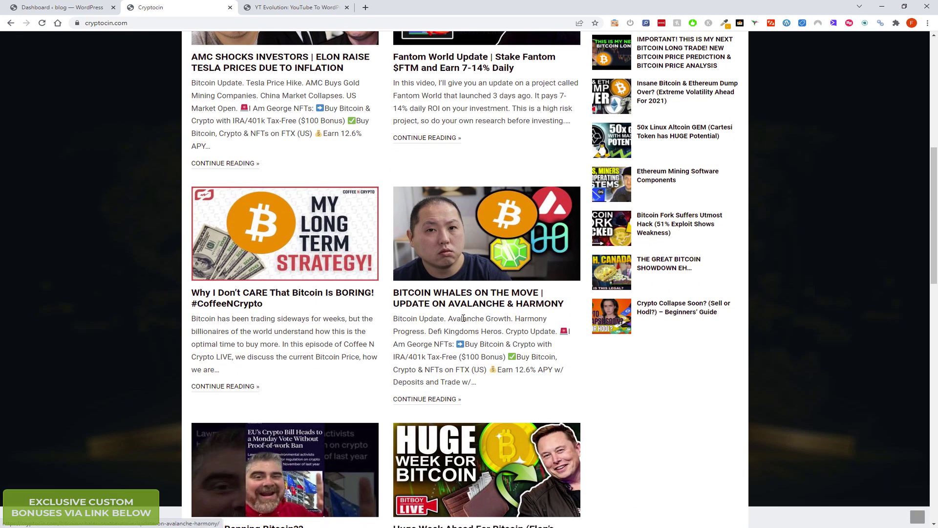
scroll(411, 357, "down", 2)
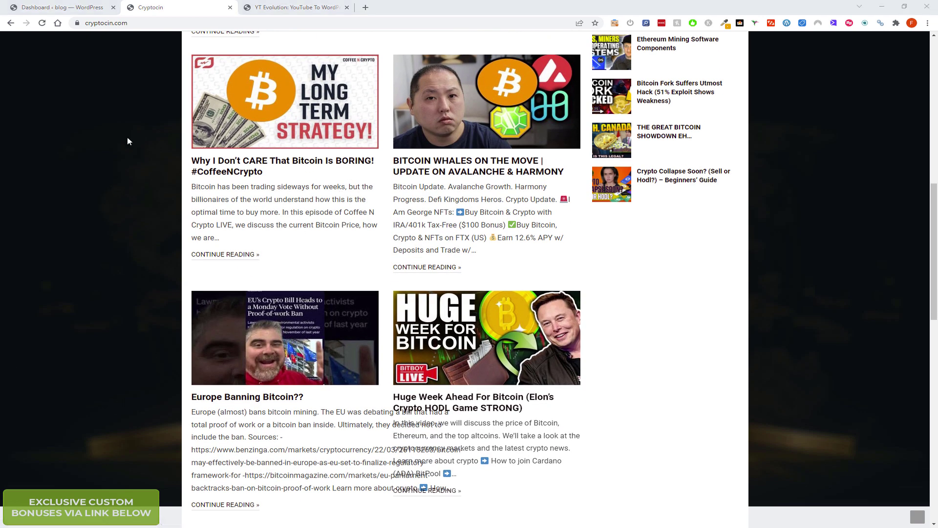
scroll(562, 290, "down", 3)
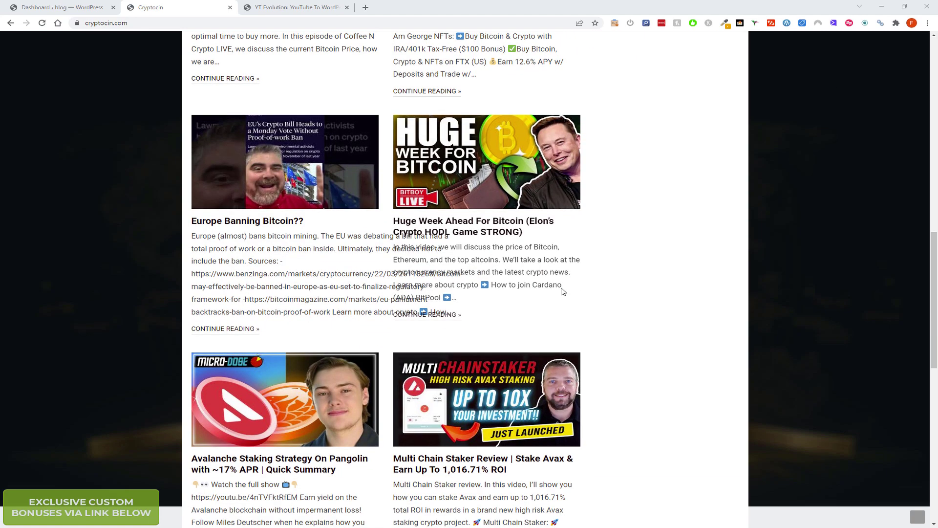
scroll(562, 291, "down", 5)
key("Home")
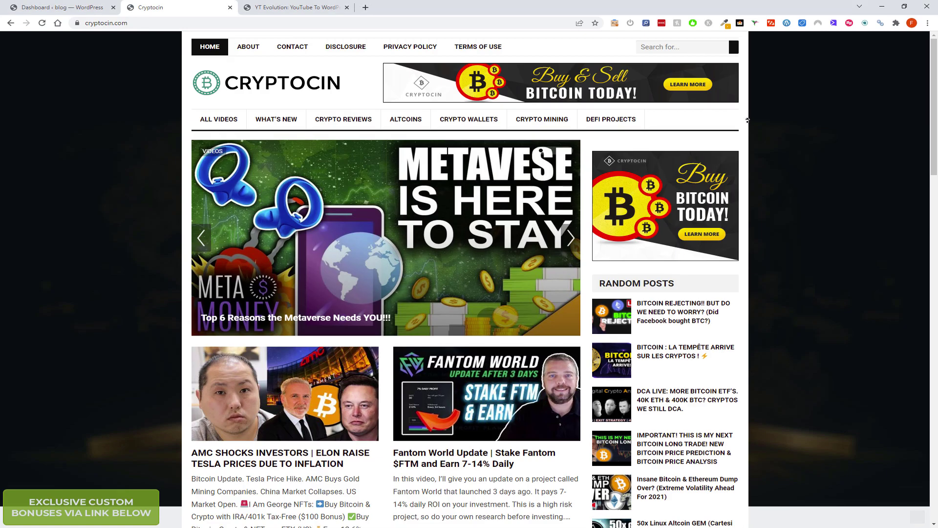
- From the WordPress dashboard, open YT Evolution Settings at its Display tab
left_click(72, 8)
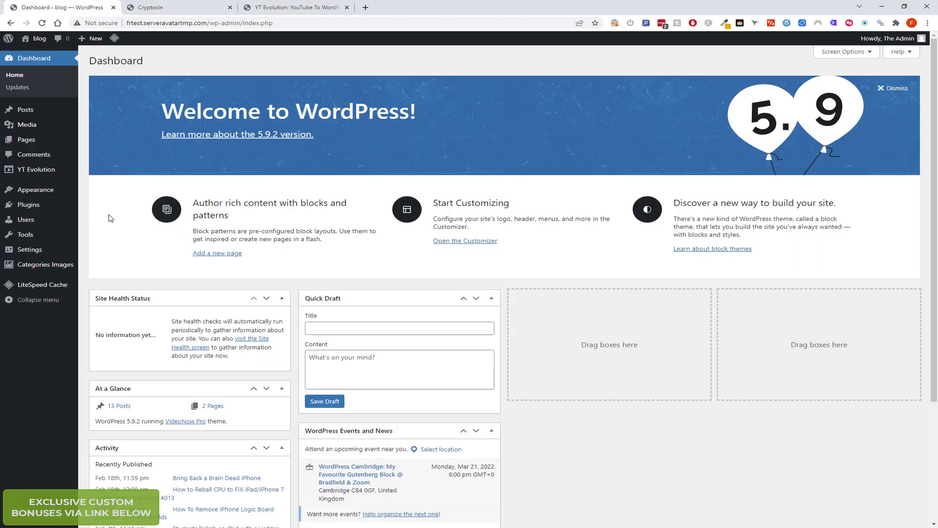
mouse_move(42, 169)
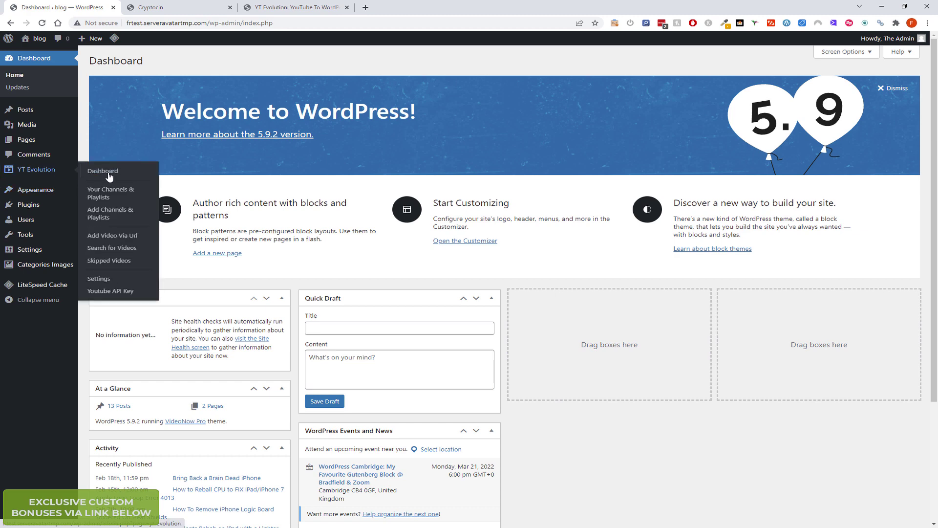
left_click(105, 280)
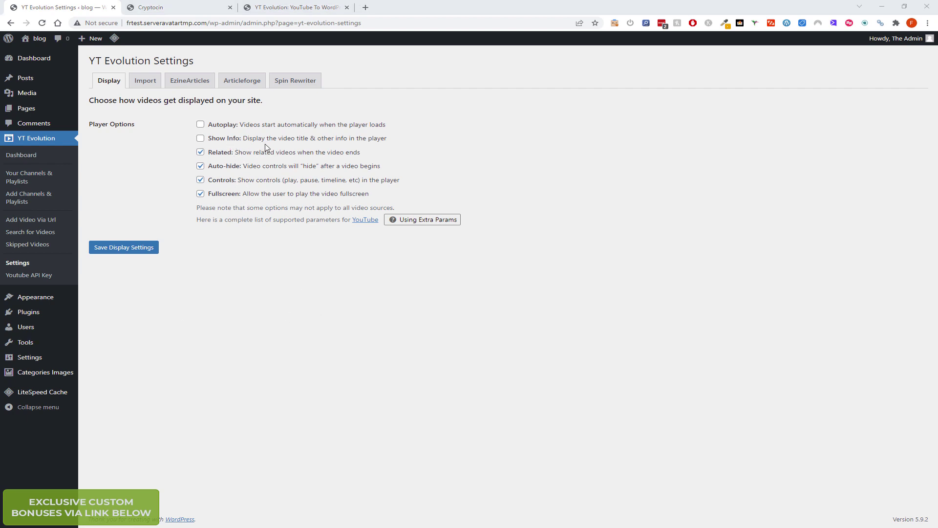
- On the Import tab, keep Categories for Default Category and Tag Import Taxonomy, then view EzineArticles settings
left_click(140, 83)
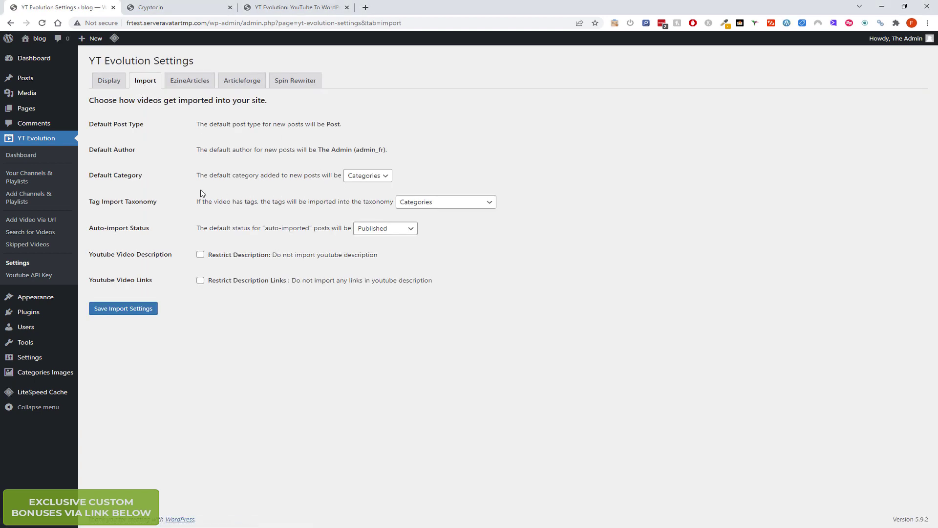
left_click(365, 177)
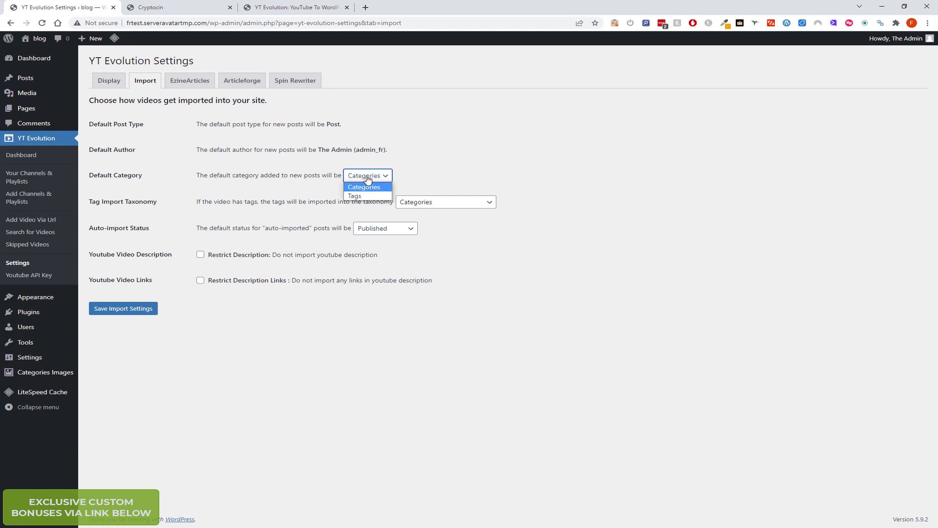
left_click(368, 179)
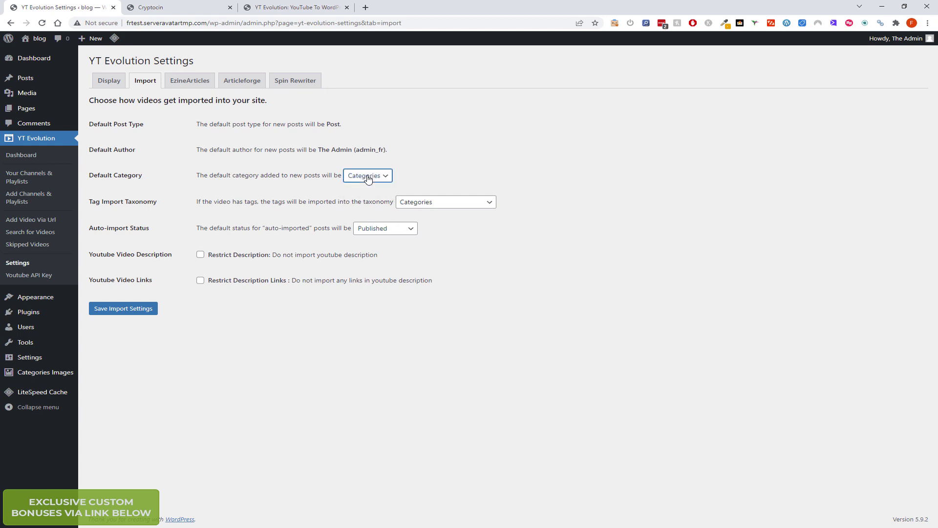
left_click(450, 206)
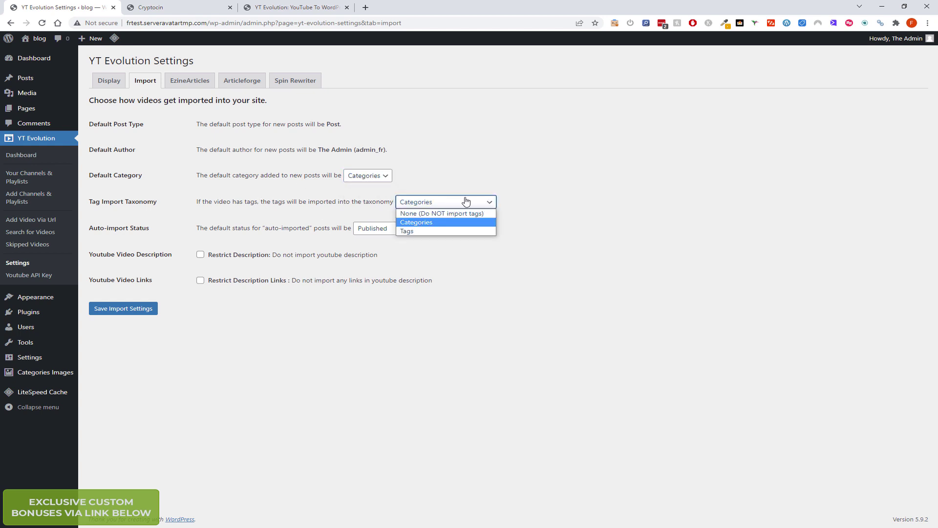
left_click(466, 201)
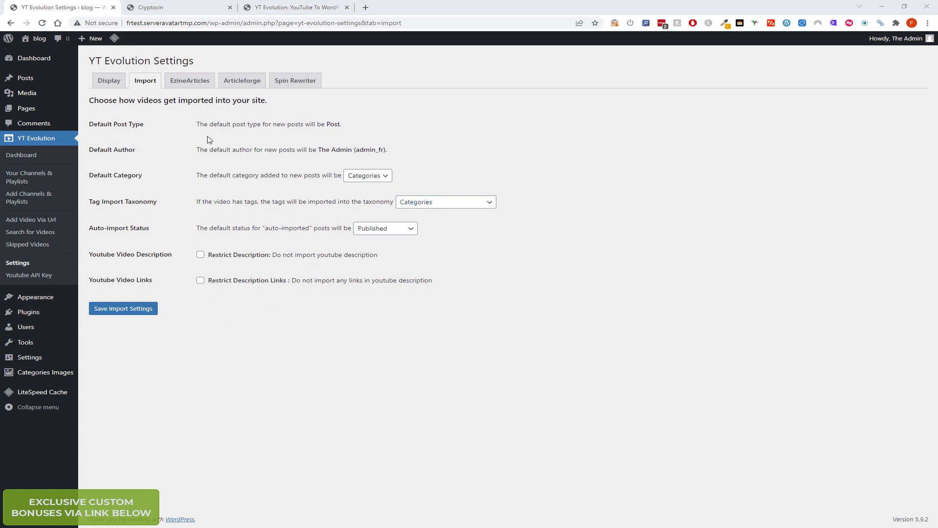
left_click(197, 86)
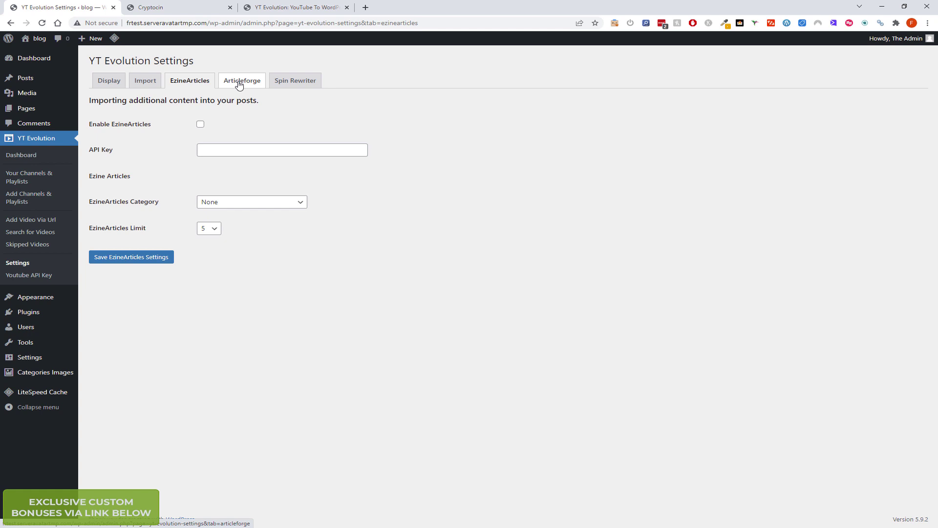
- Review the Article Forge settings, leaving content length at Very short (50 Words)
left_click(240, 84)
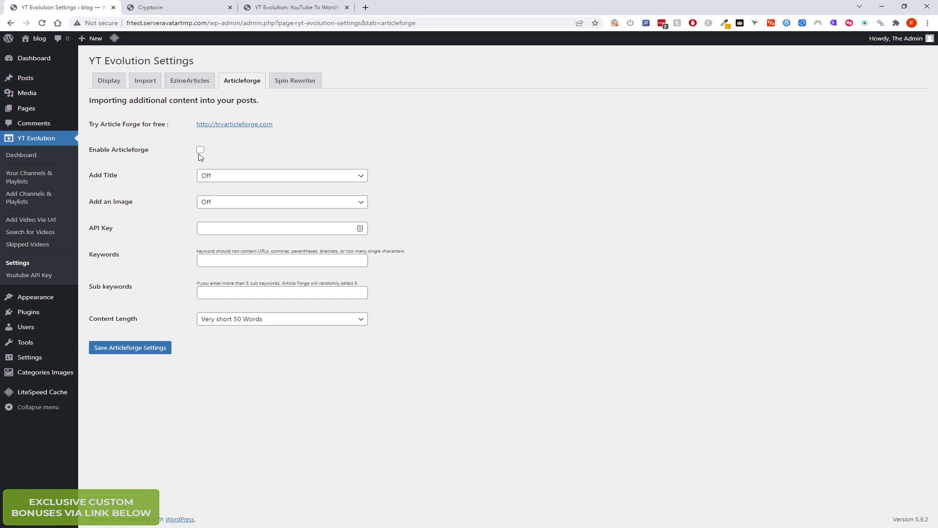
left_click(258, 320)
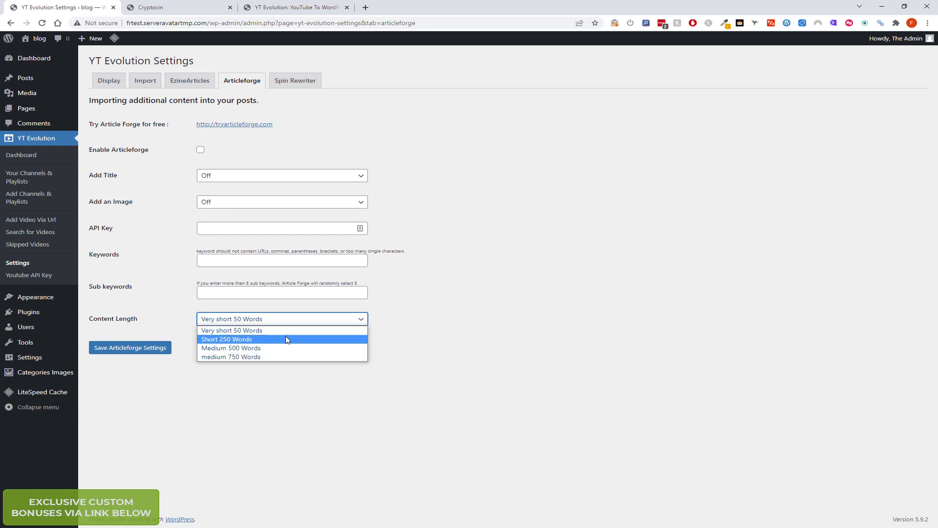
left_click(412, 313)
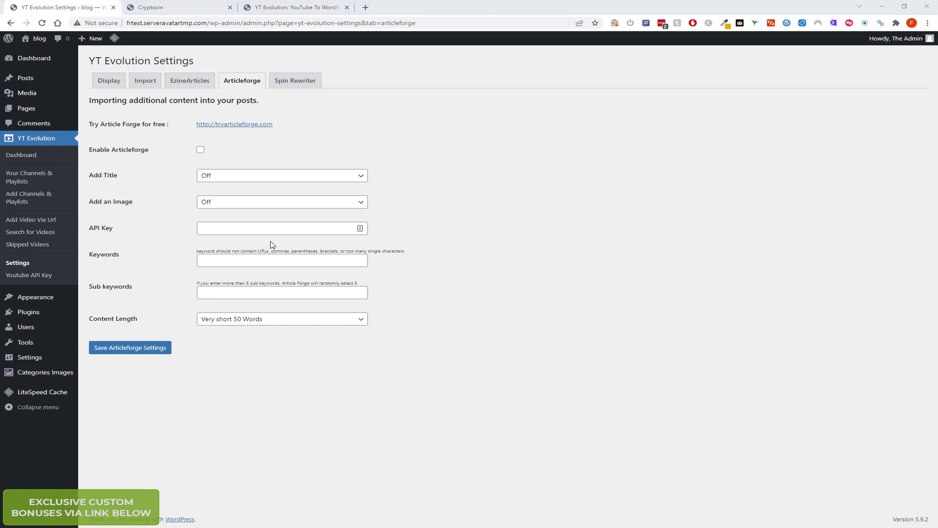
- Look over the Spin Rewriter settings and return to the EzineArticles tab
left_click(288, 83)
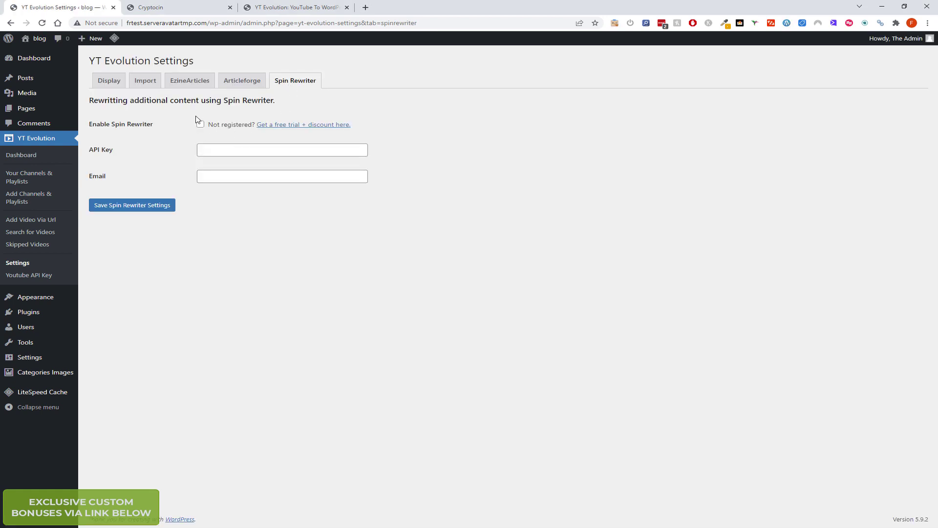
left_click(194, 81)
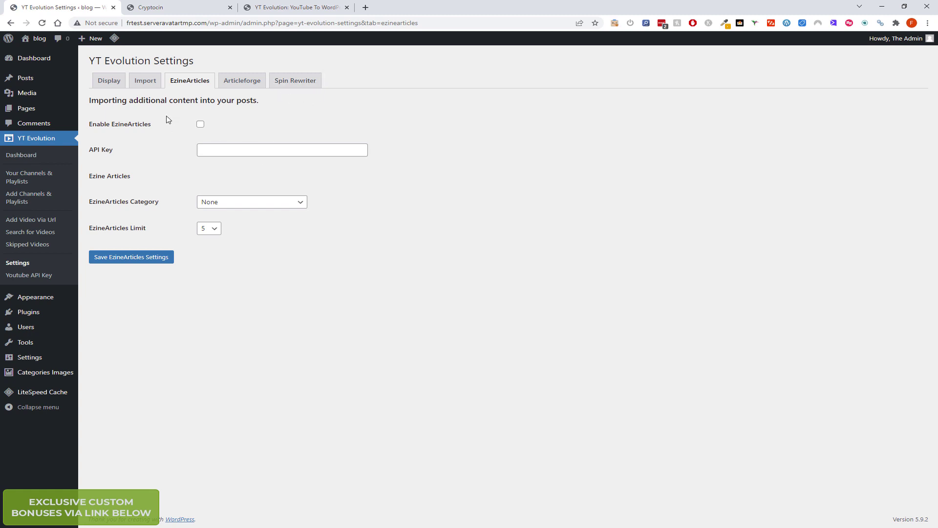
mouse_move(54, 306)
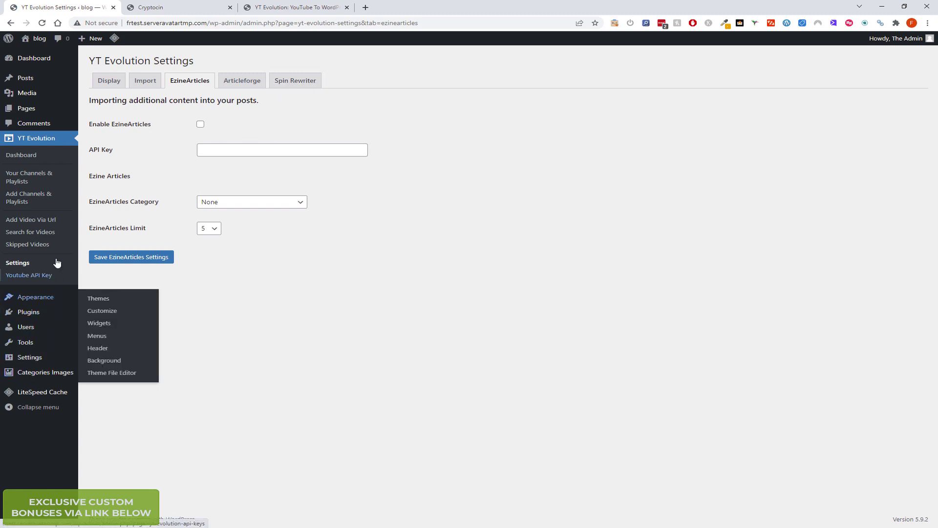
- On Add Channels & Playlists, search YouTube Channel for 'ipad' and load the next results page
left_click(47, 198)
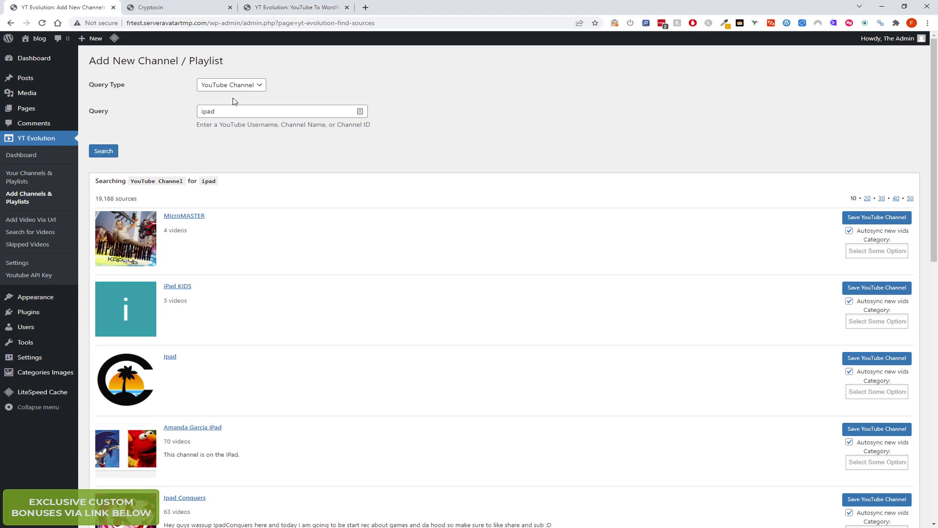
scroll(411, 293, "down", 6)
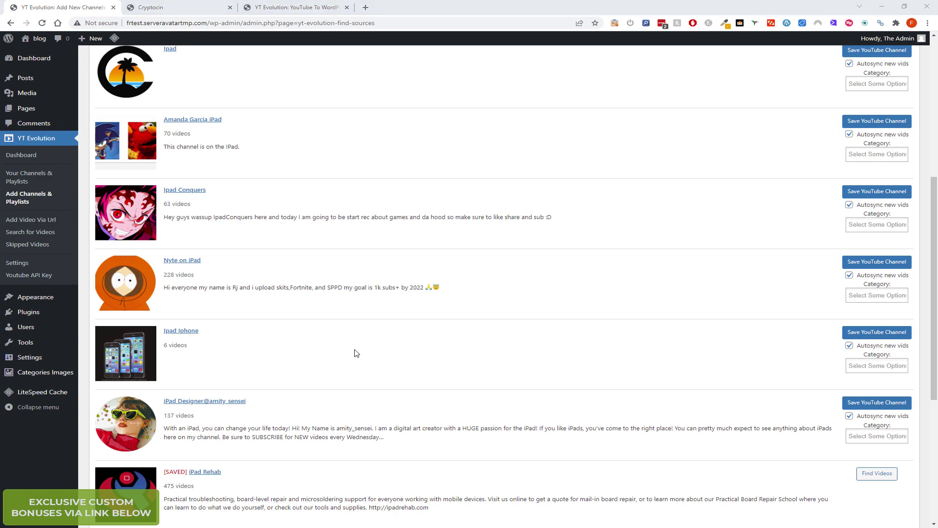
scroll(875, 274, "down", 2)
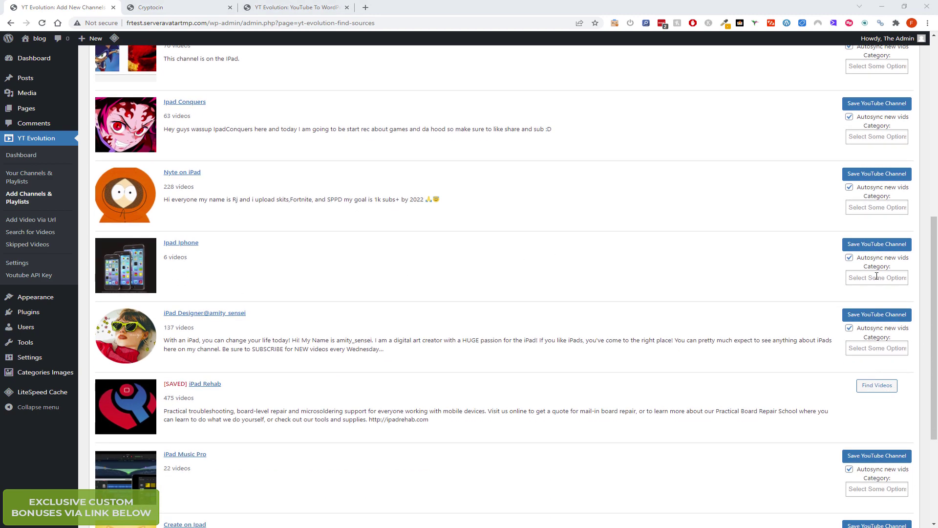
scroll(211, 271, "down", 4)
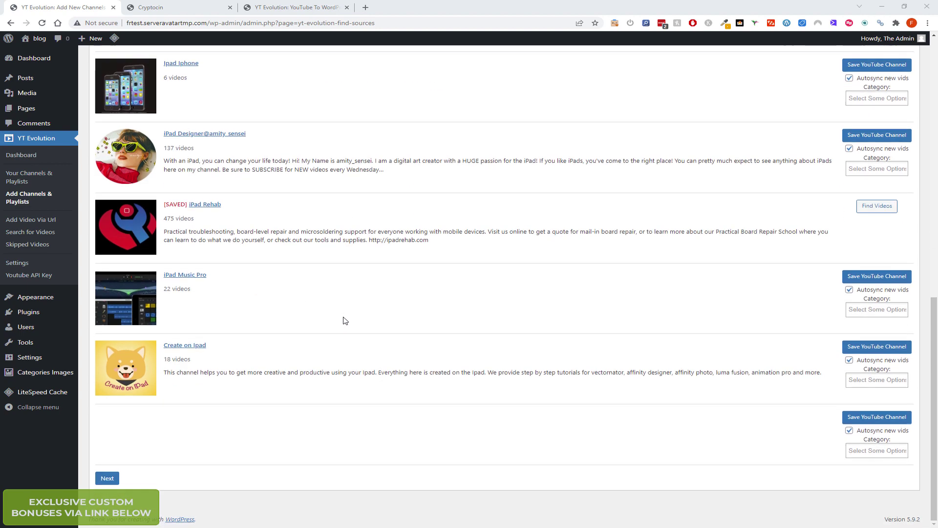
left_click(112, 478)
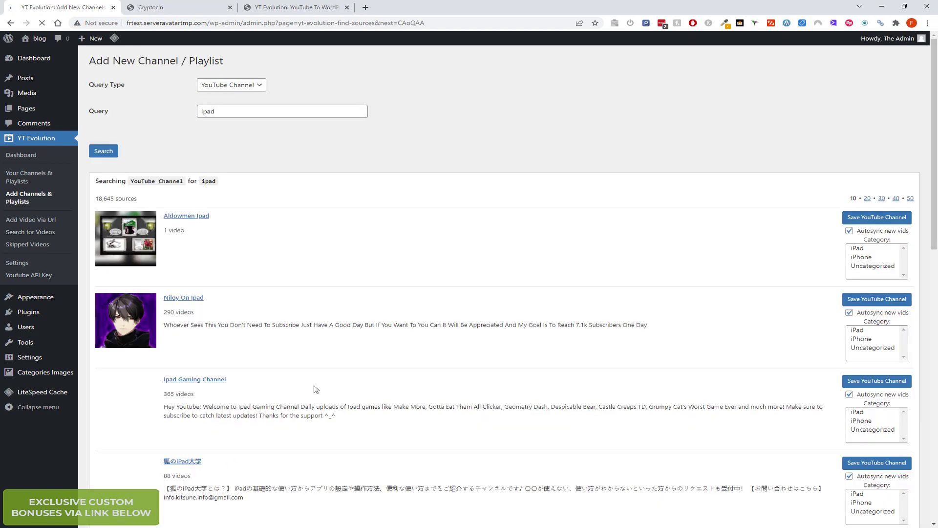
- Assign Ipad Gaming Channel to the iPad category, save it, and list its 366 videos
scroll(405, 297, "down", 2)
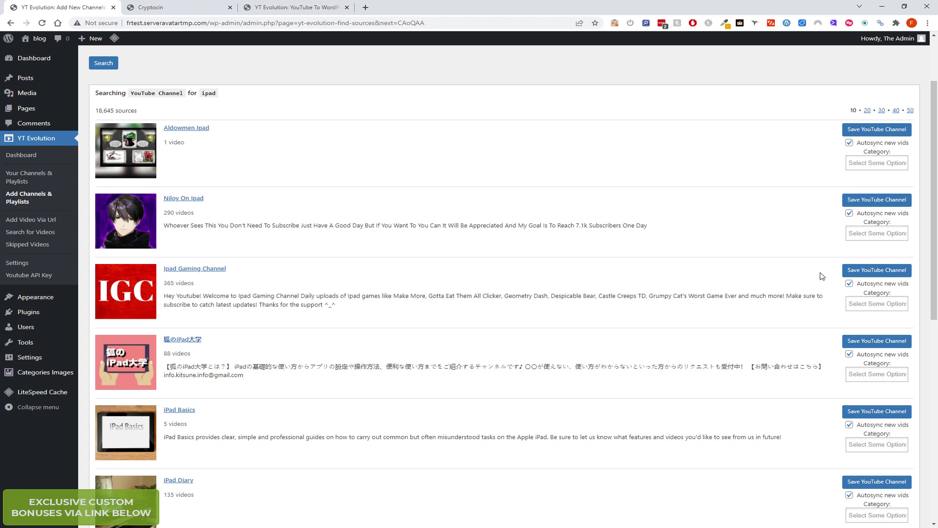
left_click(881, 304)
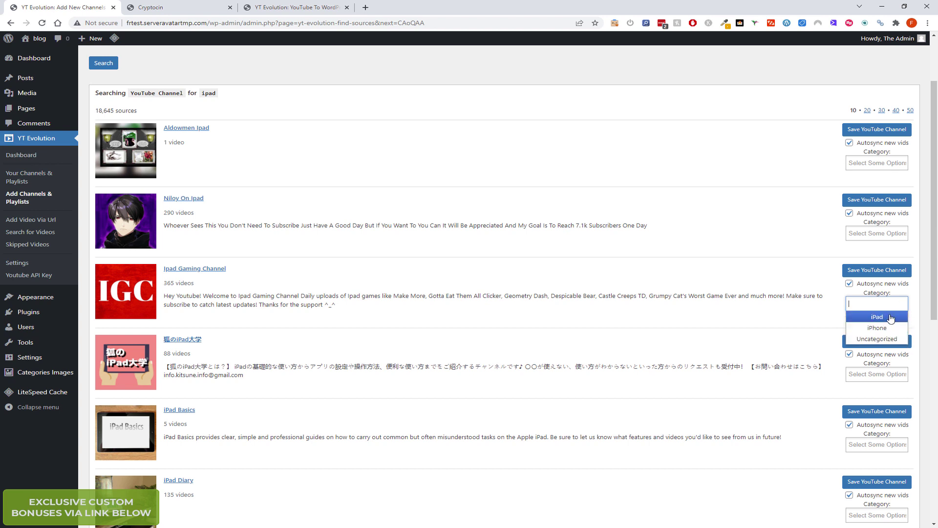
left_click(891, 317)
left_click(886, 273)
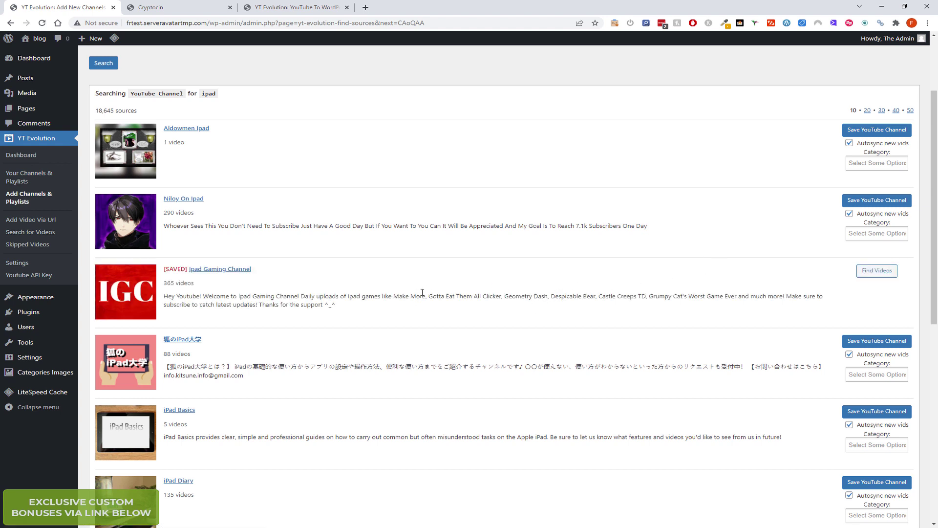
left_click(877, 271)
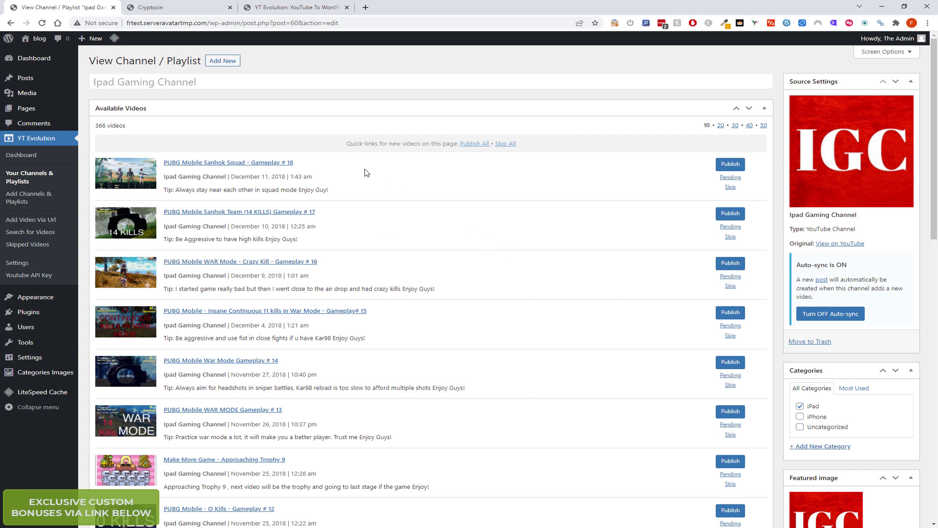
- Publish the top three videos in the channel's list as blog posts
scroll(660, 187, "down", 1)
scroll(662, 194, "up", 1)
left_click(730, 164)
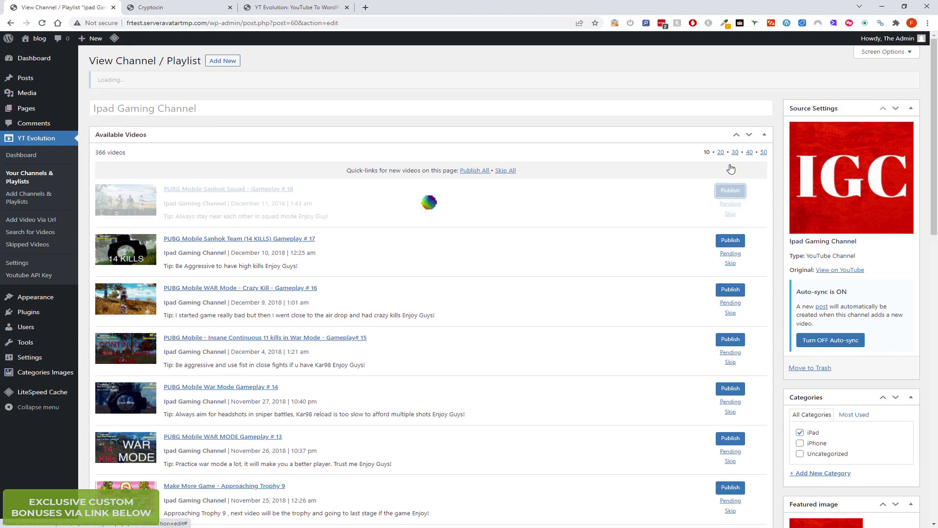
left_click(730, 240)
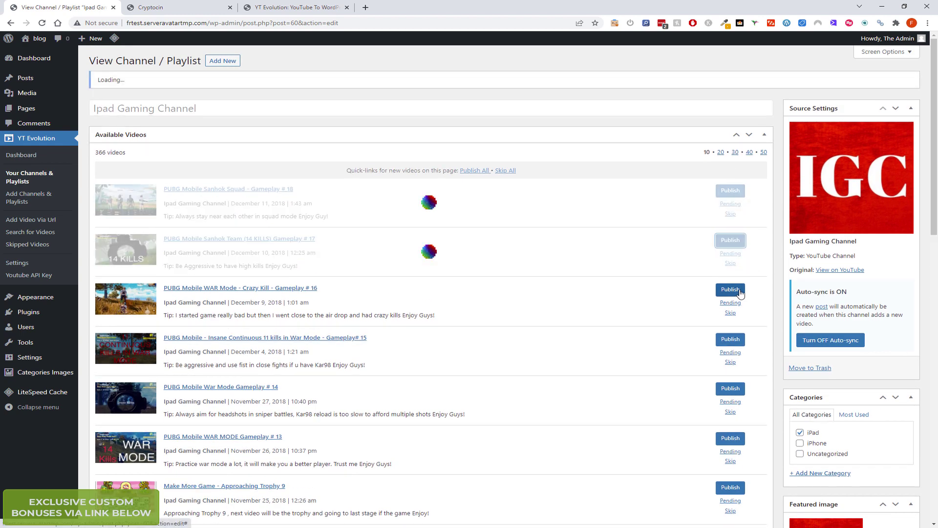
left_click(730, 289)
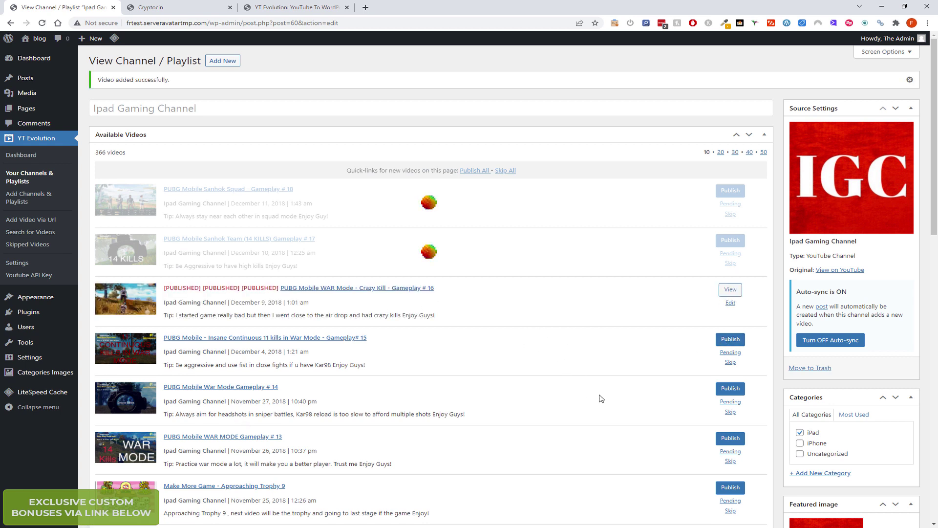
- View one newly published post, then close the 404 tab it opened
left_click(730, 290)
left_click(148, 5)
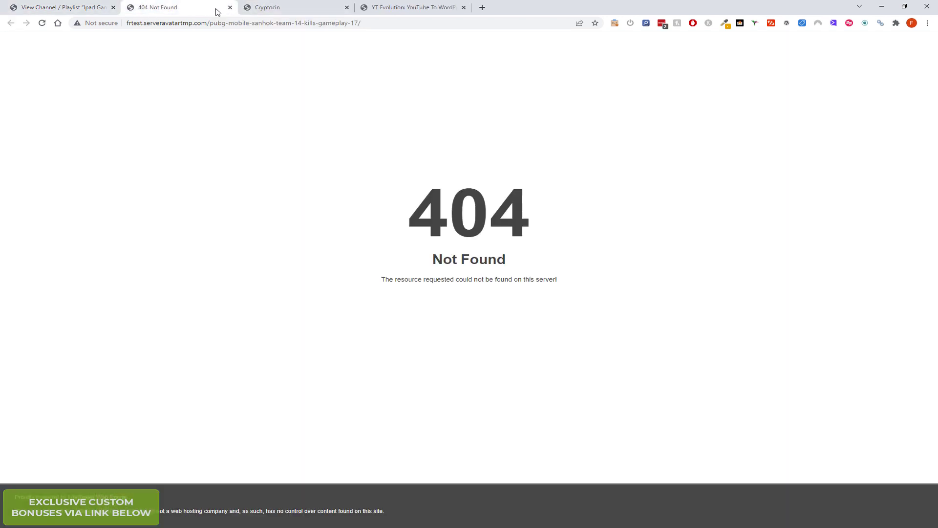
left_click(231, 8)
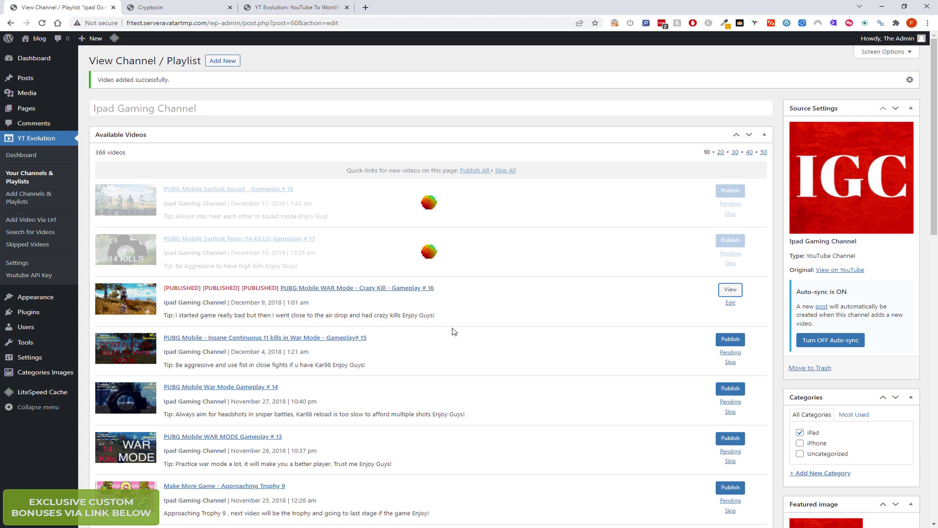
- Open Posts > All Posts and open the blog's front page in a new tab
mouse_move(27, 81)
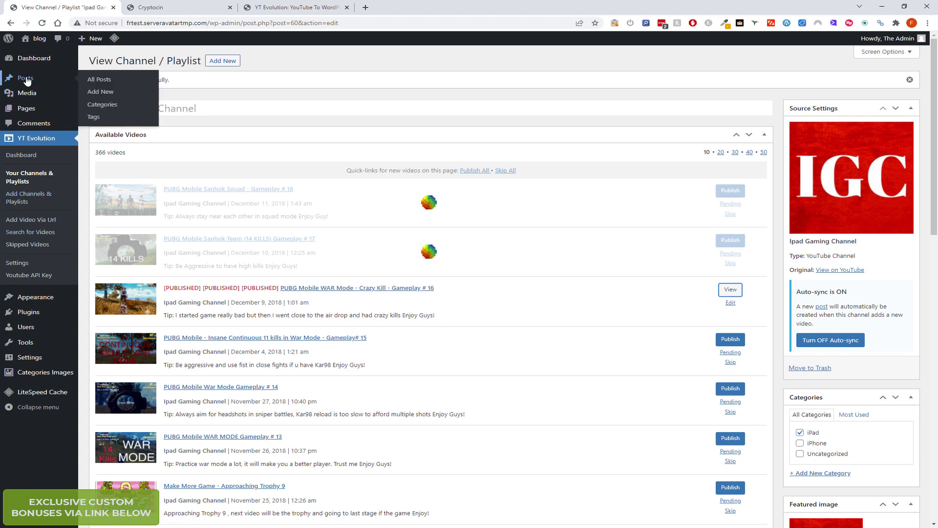
left_click(105, 80)
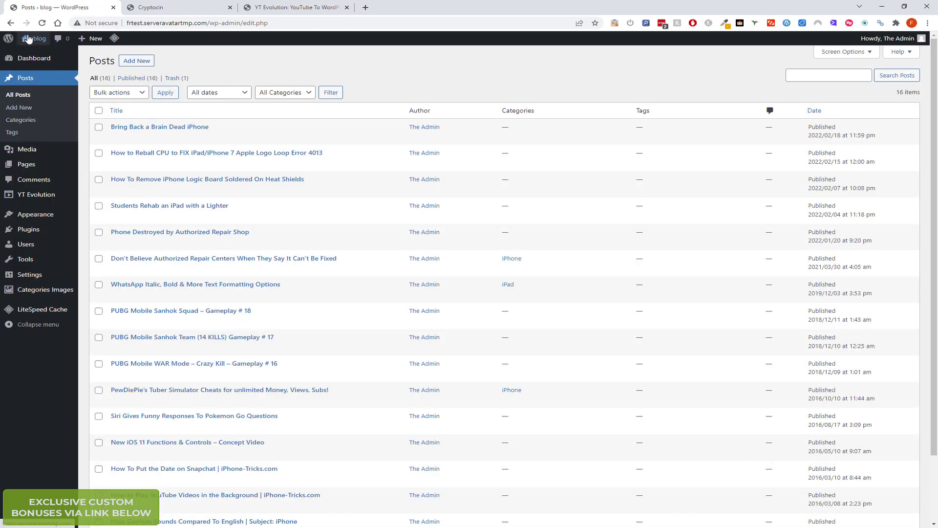
middle_click(28, 40)
left_click(169, 7)
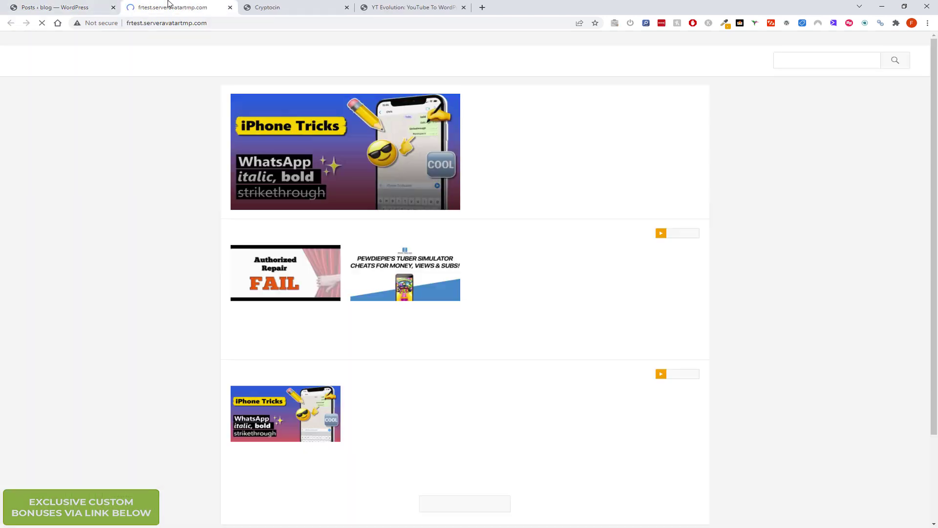
- Open the Authorized Repair video post from the front page, then go back home
scroll(359, 313, "down", 2)
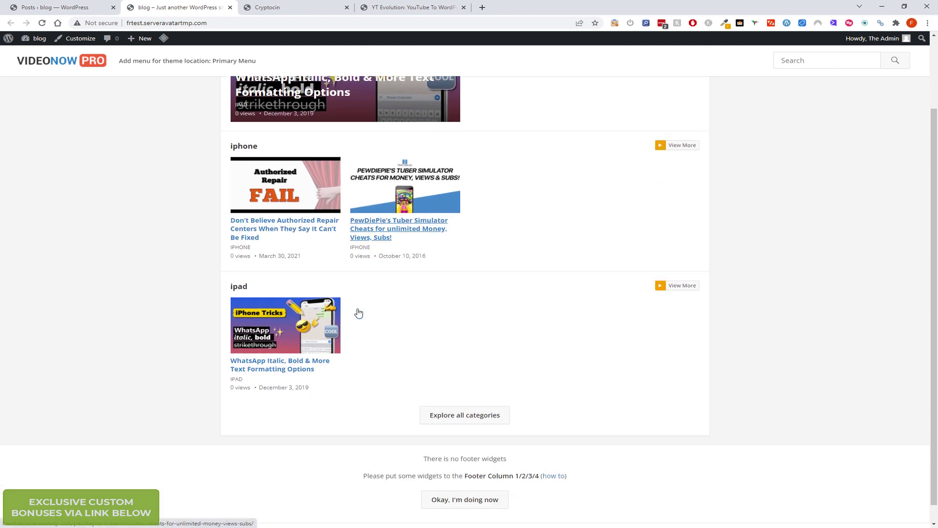
scroll(522, 360, "up", 2)
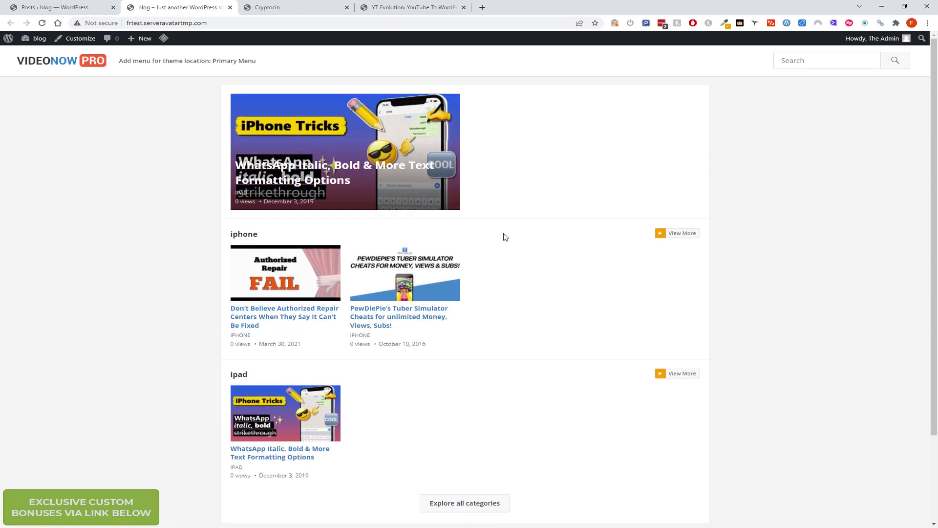
left_click(300, 266)
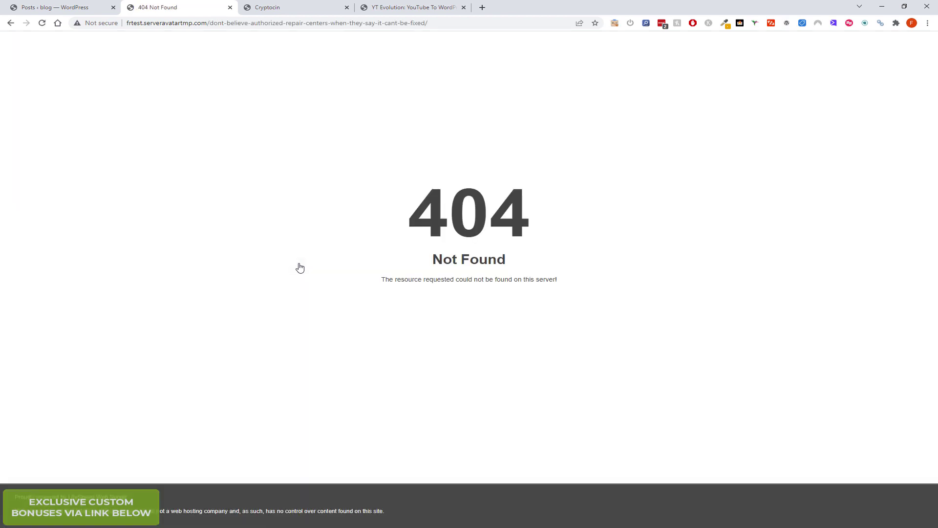
key("alt+Left")
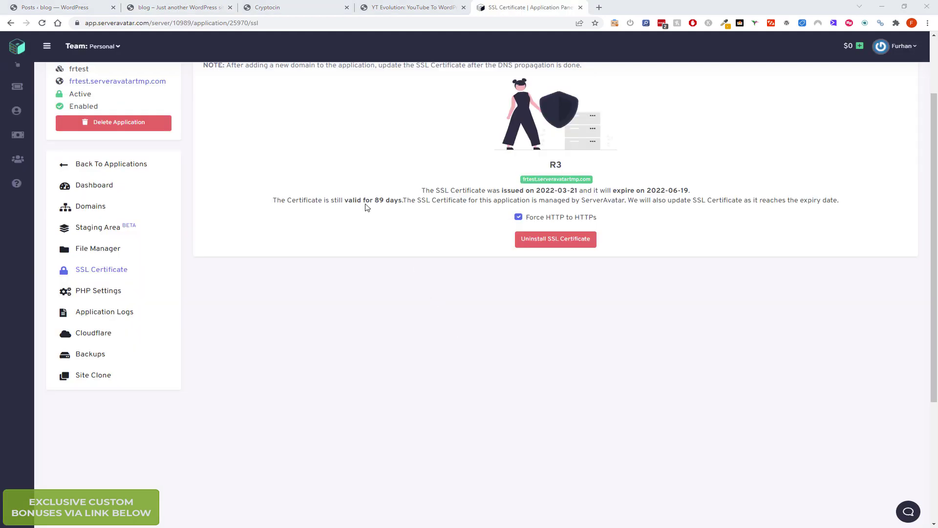
- Reload the blog front page and check the PewDiePie Tuber Simulator post
left_click(187, 10)
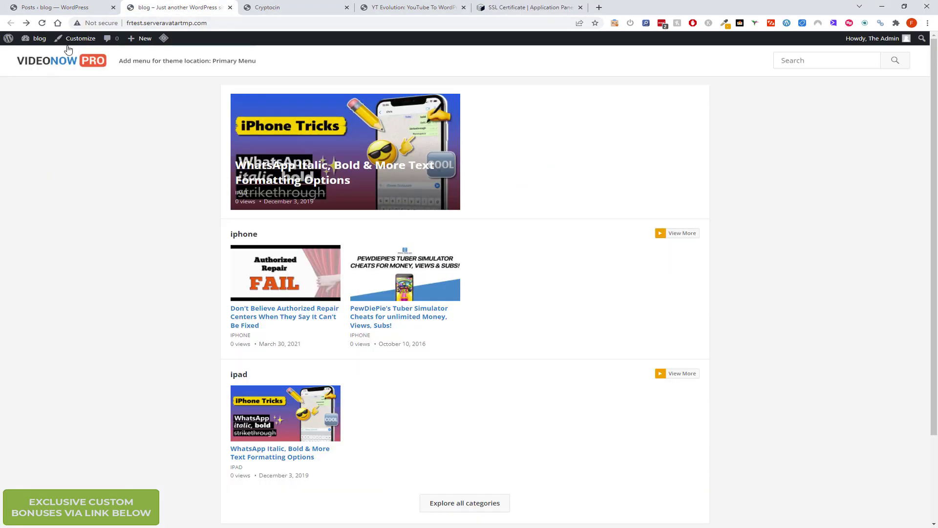
left_click(42, 24)
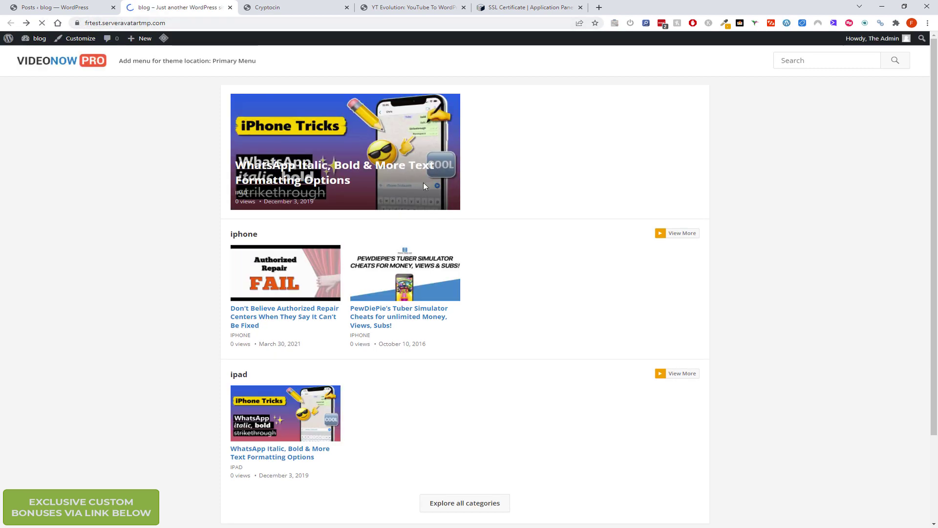
left_click(399, 321)
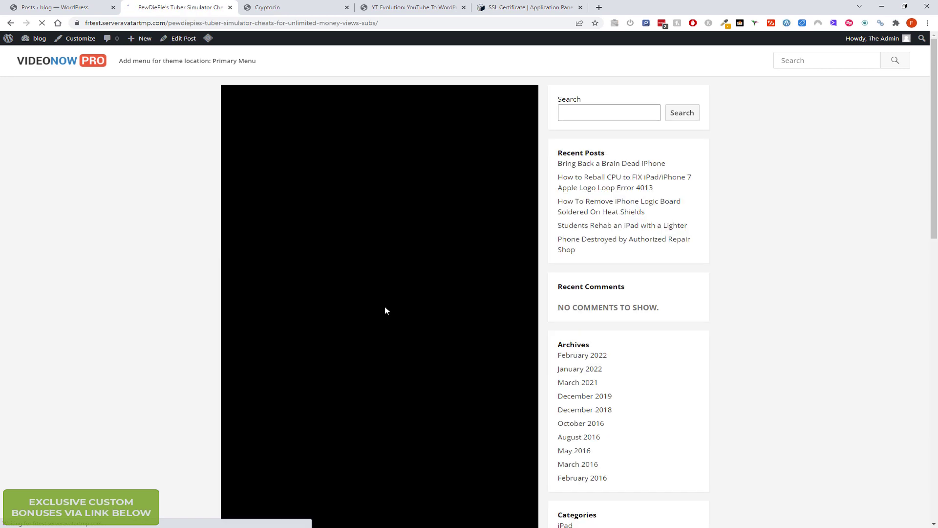
scroll(367, 237, "down", 8)
scroll(253, 218, "up", 8)
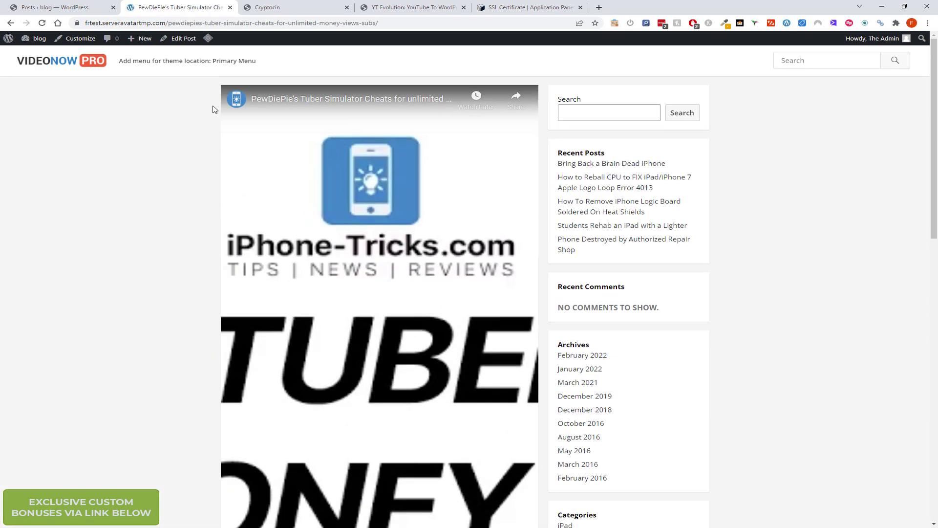
key("alt+Left")
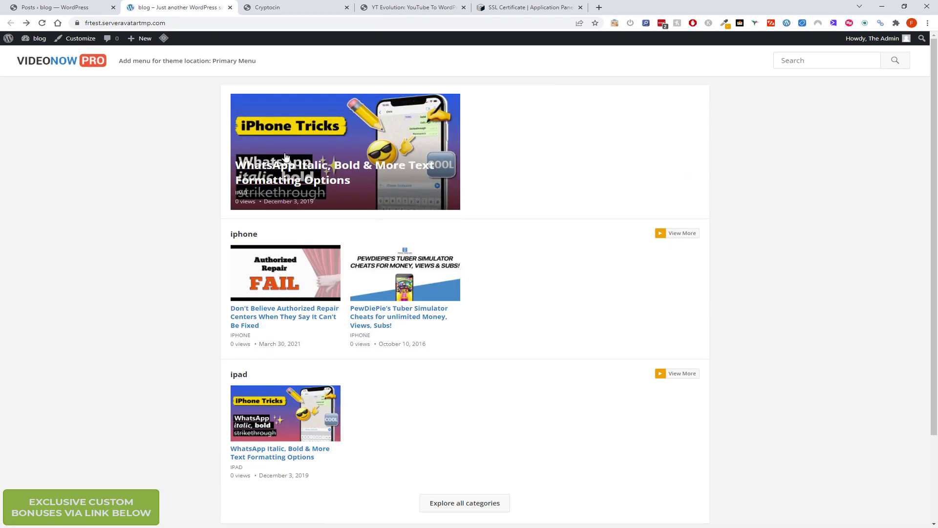
- Open and scroll through the featured WhatsApp formatting post
left_click(299, 176)
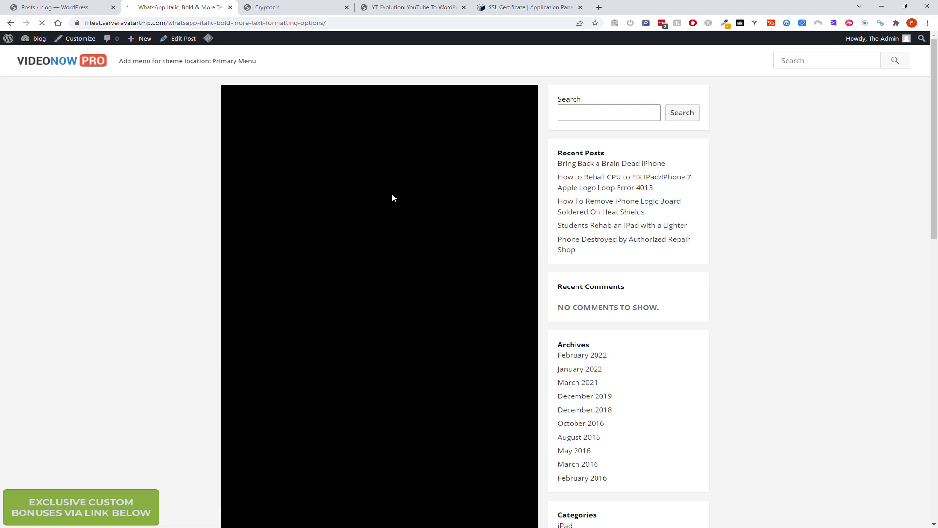
scroll(392, 193, "down", 10)
scroll(396, 200, "up", 9)
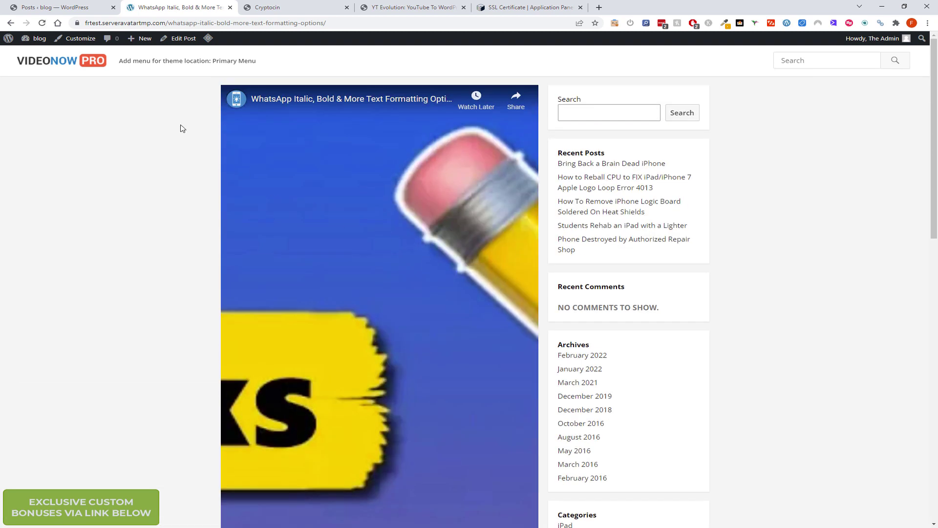
mouse_move(40, 38)
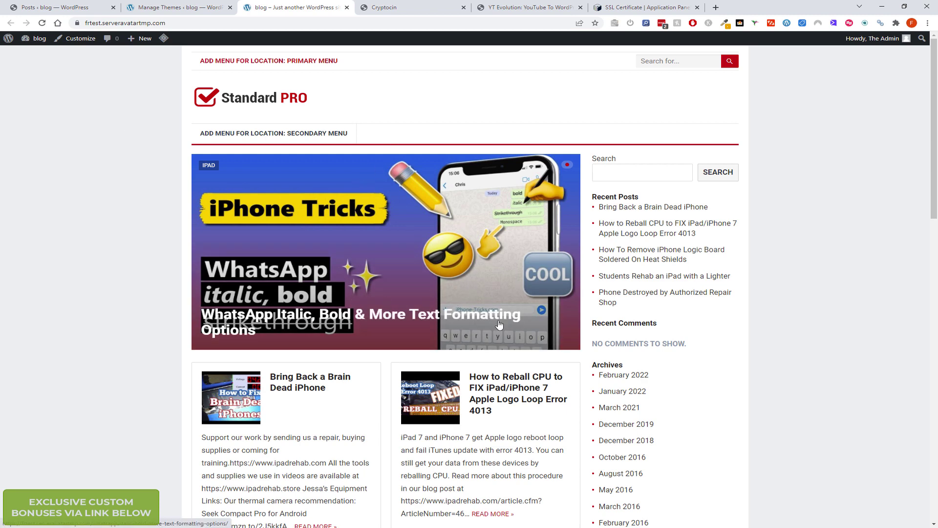
scroll(485, 326, "down", 3)
left_click(312, 260)
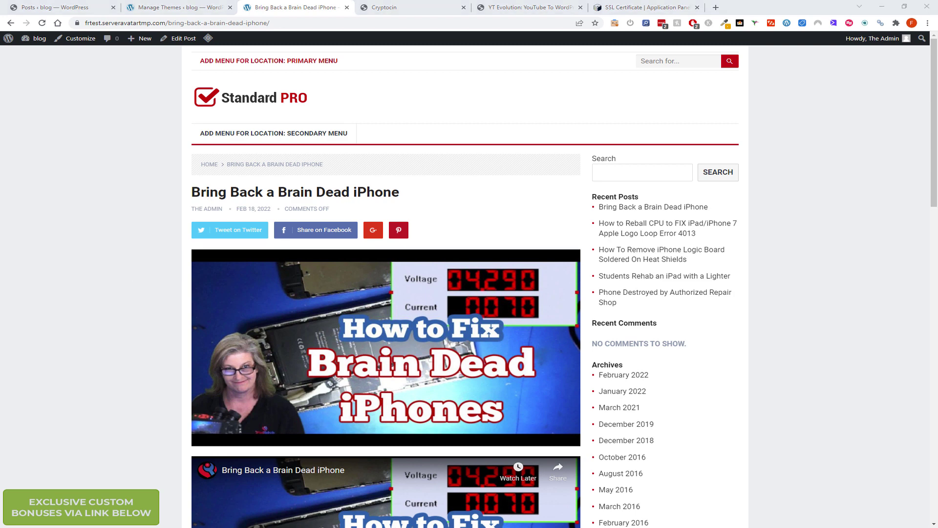
scroll(167, 215, "down", 4)
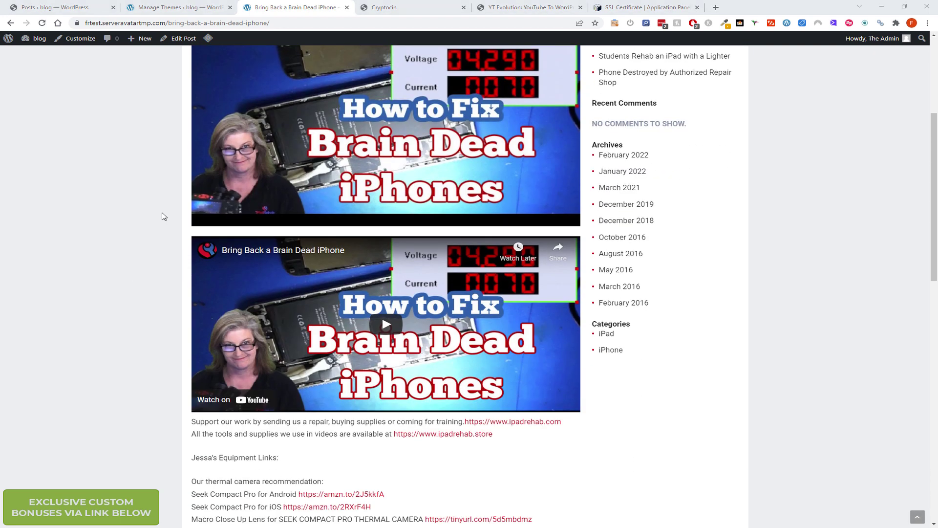
scroll(161, 215, "up", 2)
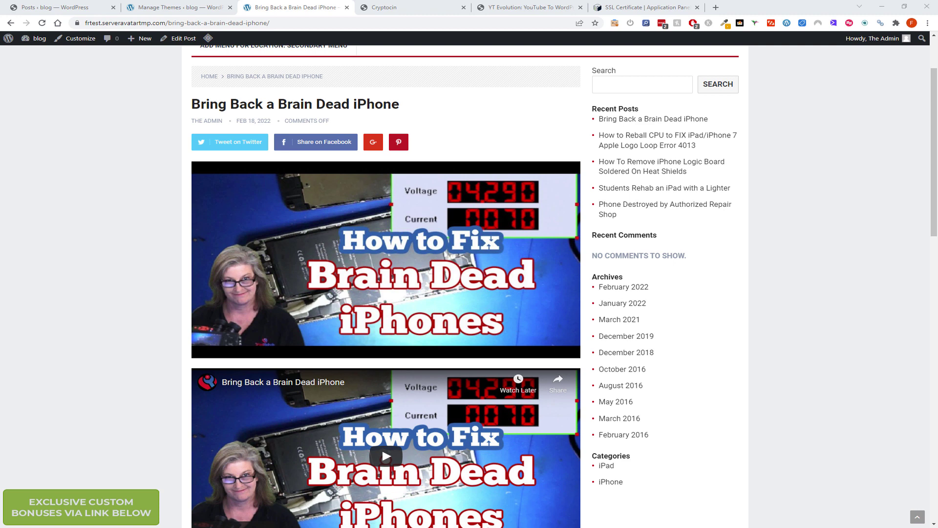
scroll(382, 447, "down", 3)
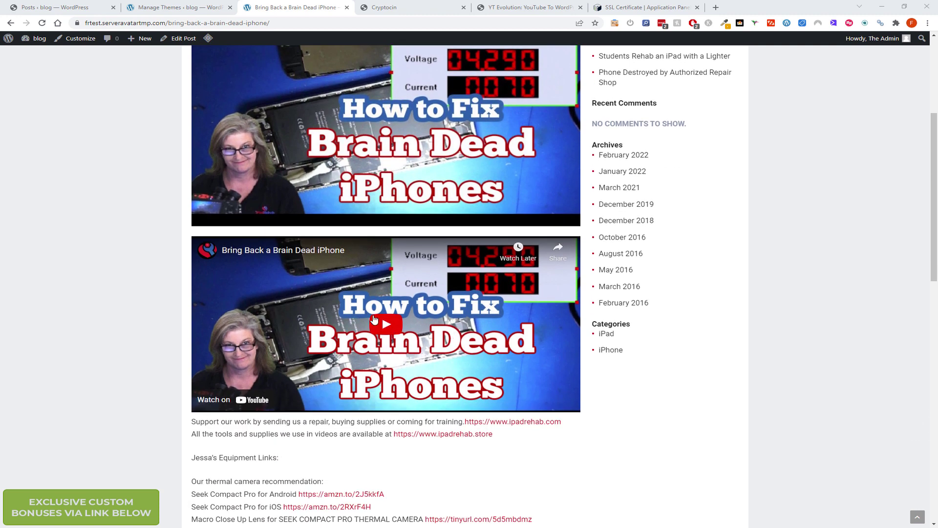
scroll(305, 326, "down", 3)
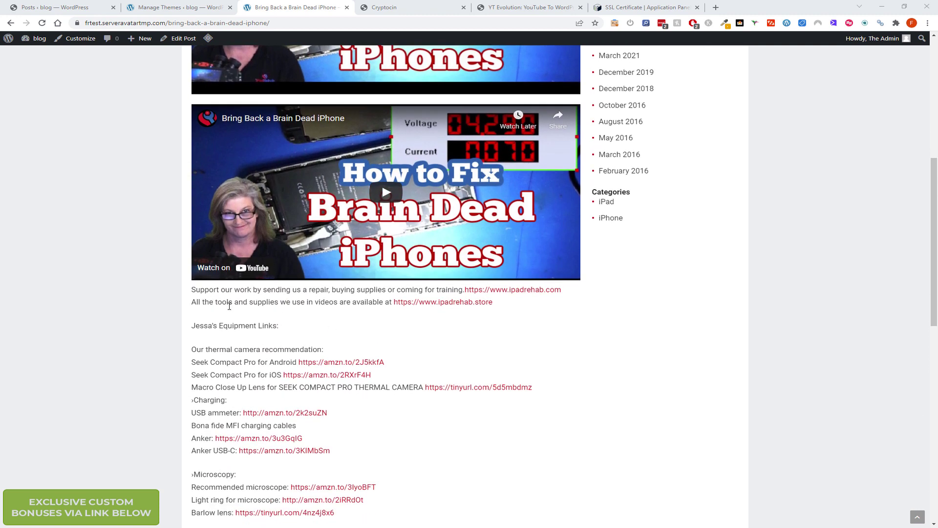
scroll(237, 313, "down", 2)
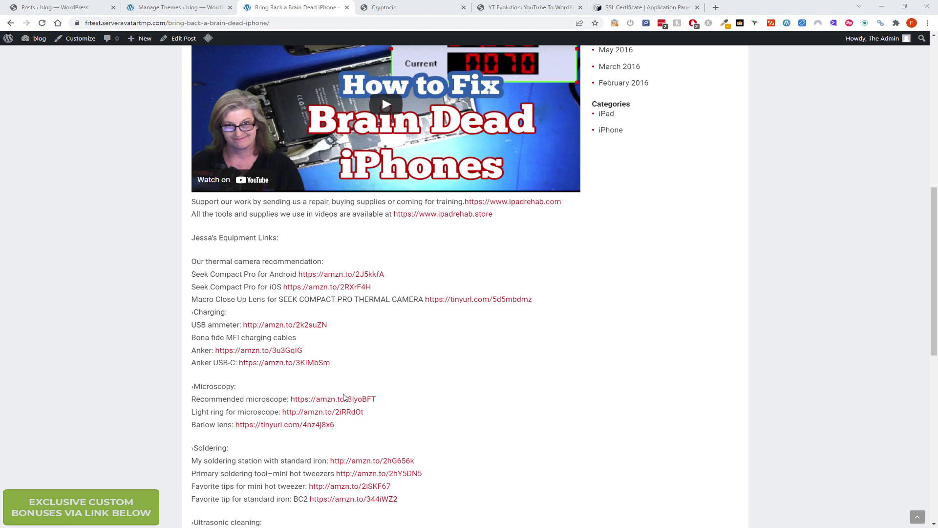
scroll(344, 398, "down", 9)
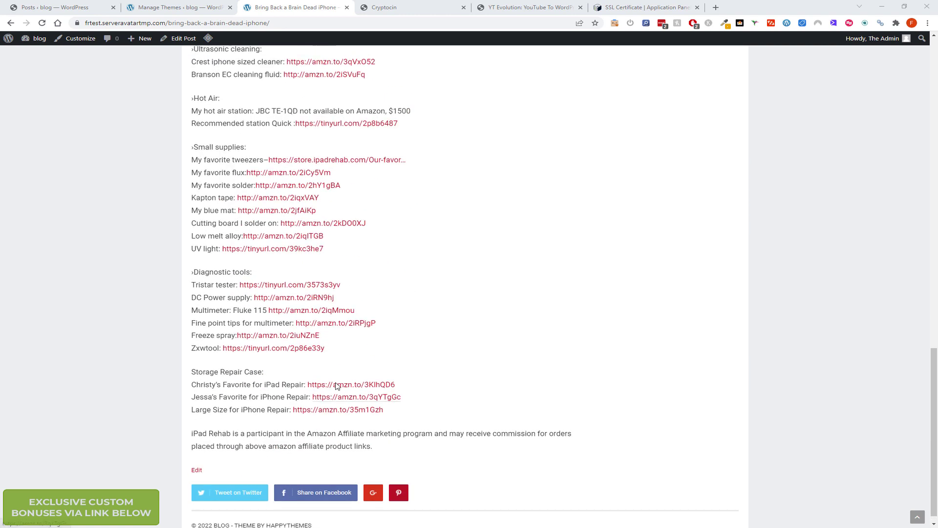
- Go from the admin posts list to the YT Evolution settings
scroll(336, 382, "up", 1)
left_click(54, 7)
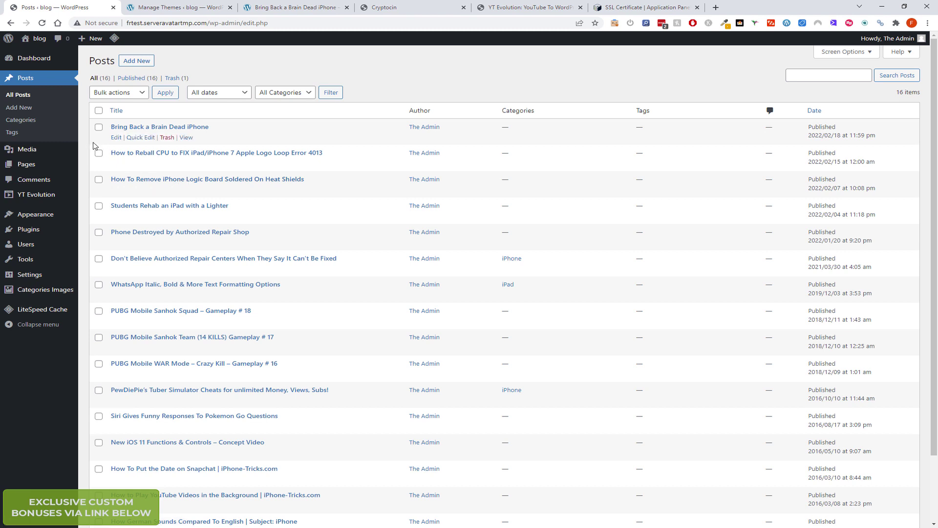
mouse_move(49, 196)
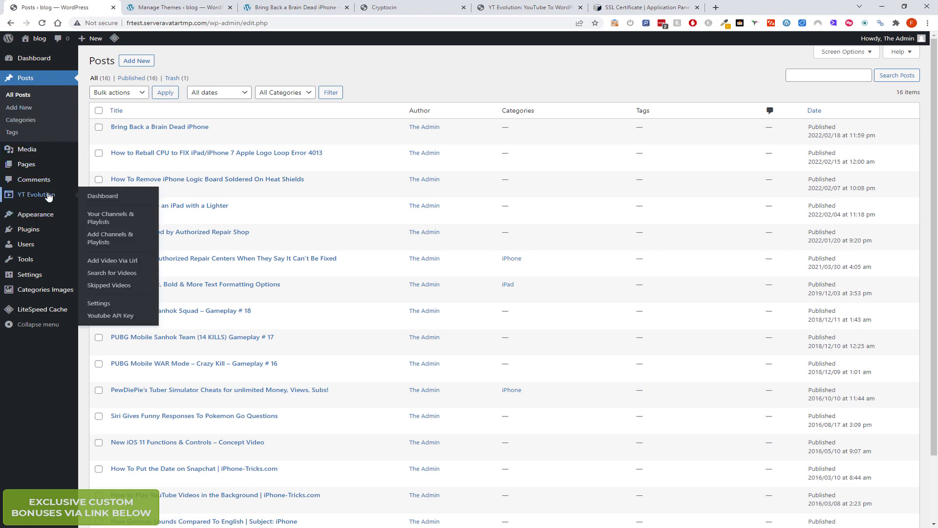
left_click(117, 306)
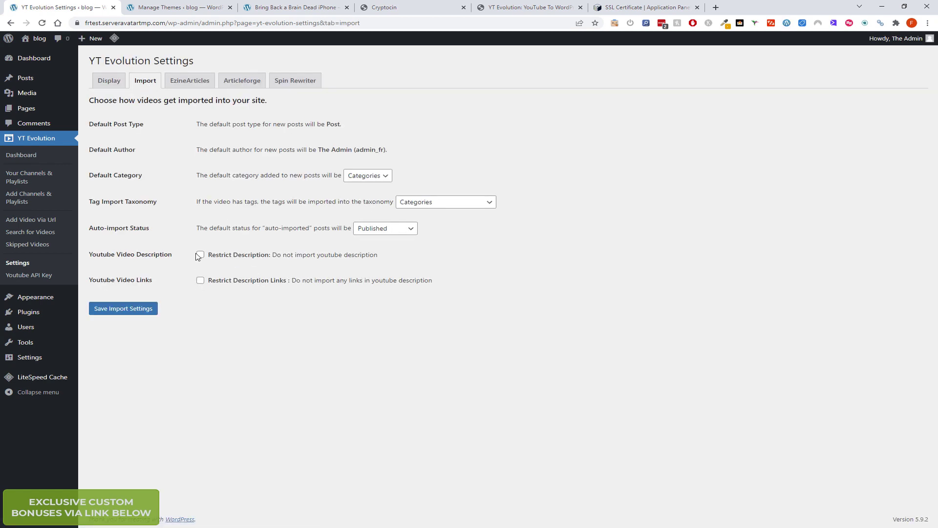
- Enable Restrict Description and Restrict Description Links, save, and return to the Manage Themes page
left_click(200, 255)
left_click(201, 281)
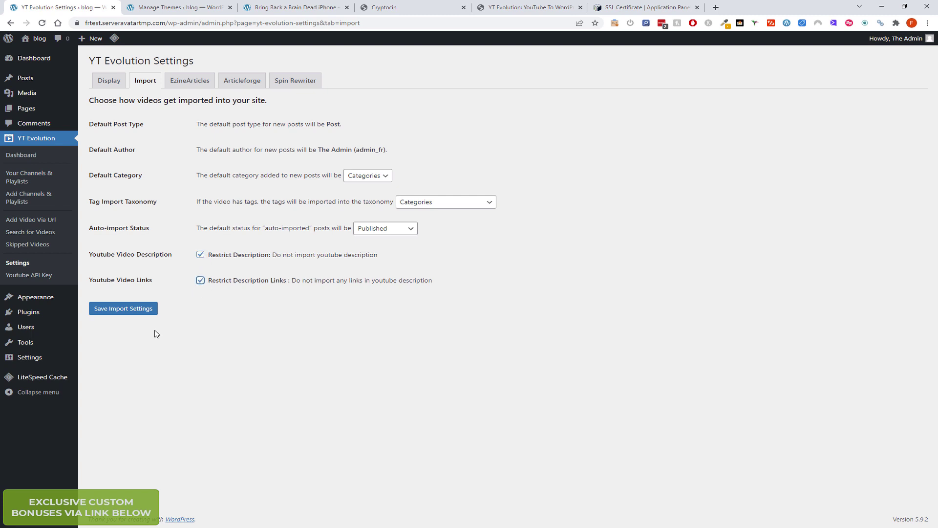
left_click(130, 308)
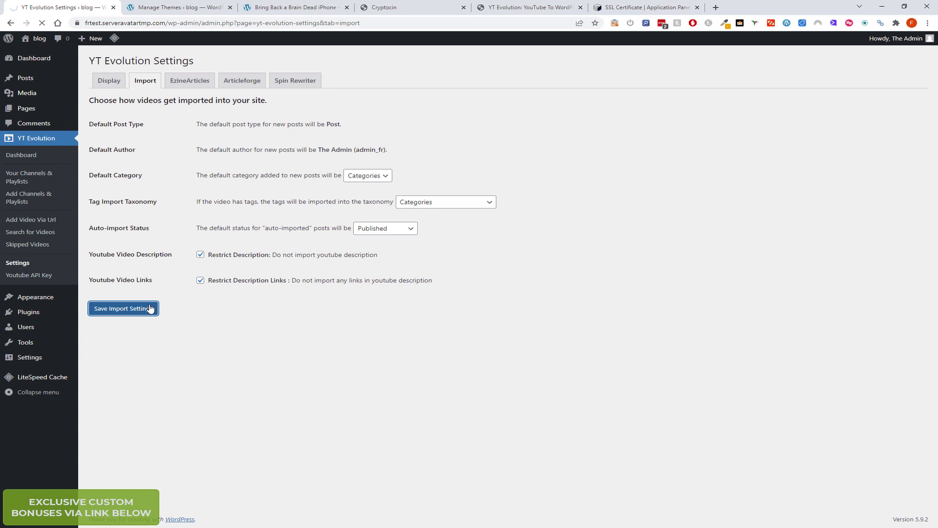
left_click(164, 8)
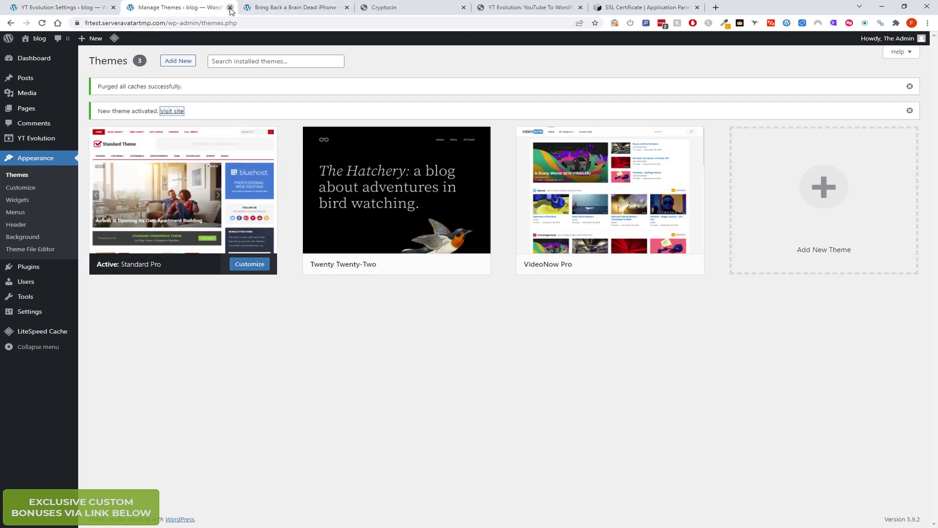
- Close the Manage Themes tab, scroll through the post, and return to the YT Evolution Settings tab
left_click(230, 7)
scroll(338, 259, "down", 2)
scroll(473, 332, "up", 15)
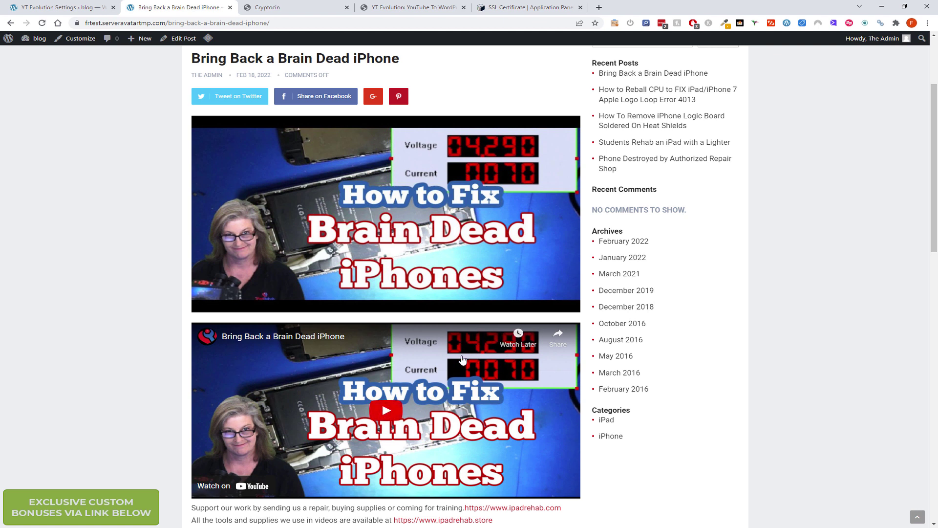
scroll(384, 398, "down", 3)
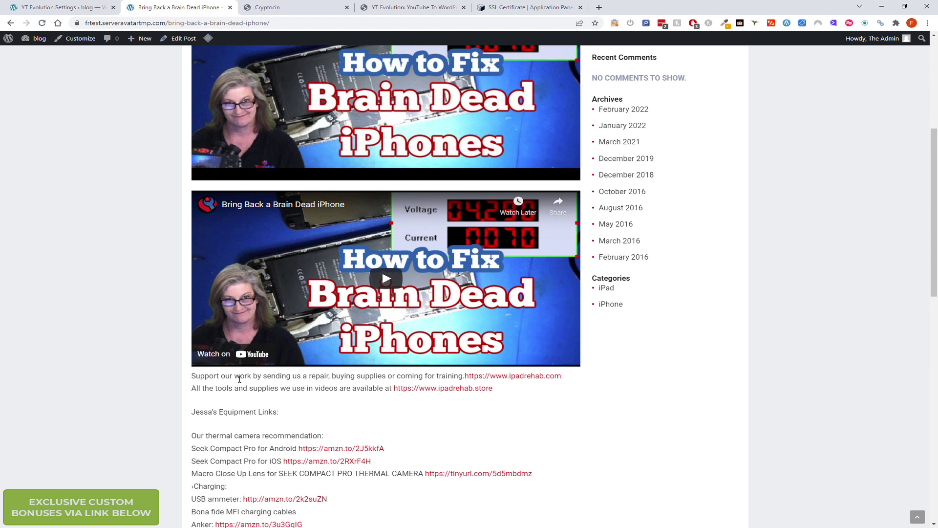
scroll(244, 377, "up", 5)
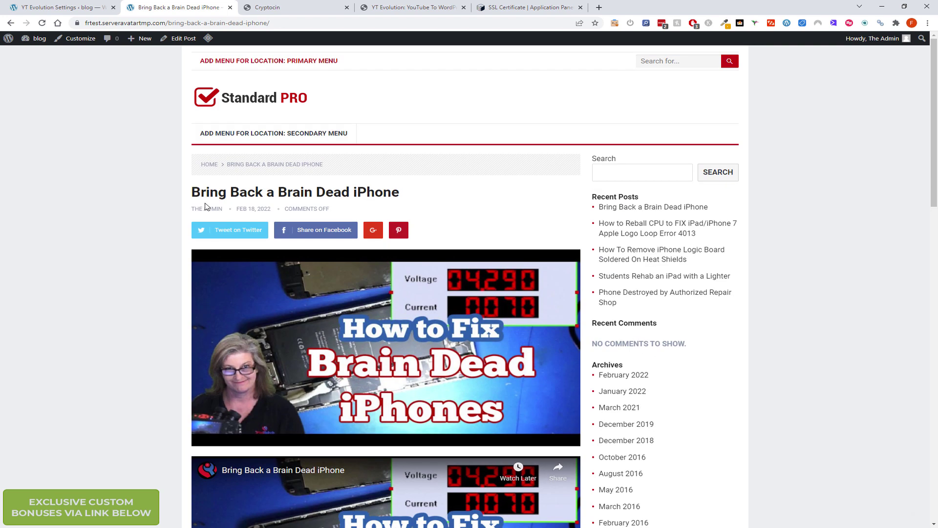
left_click(66, 7)
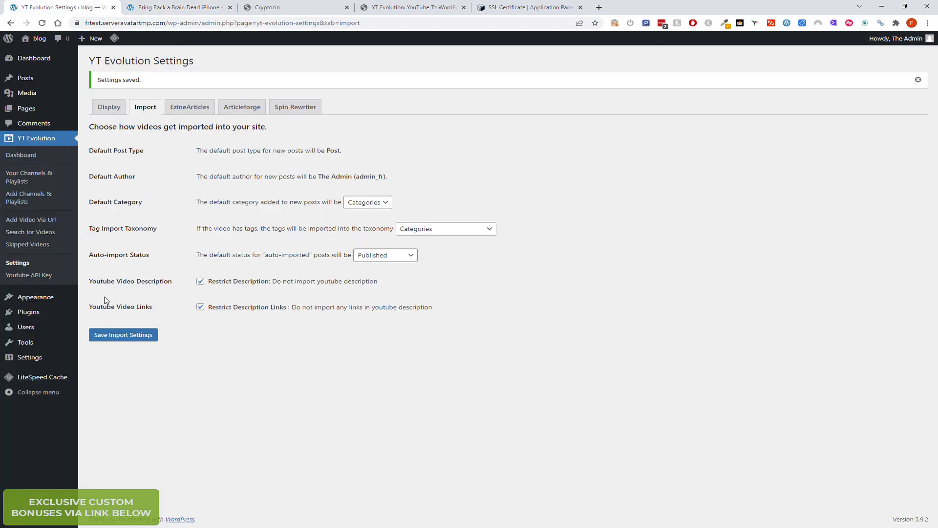
- Open YT Evolution's Youtube API Key page and look over its fields
left_click(32, 277)
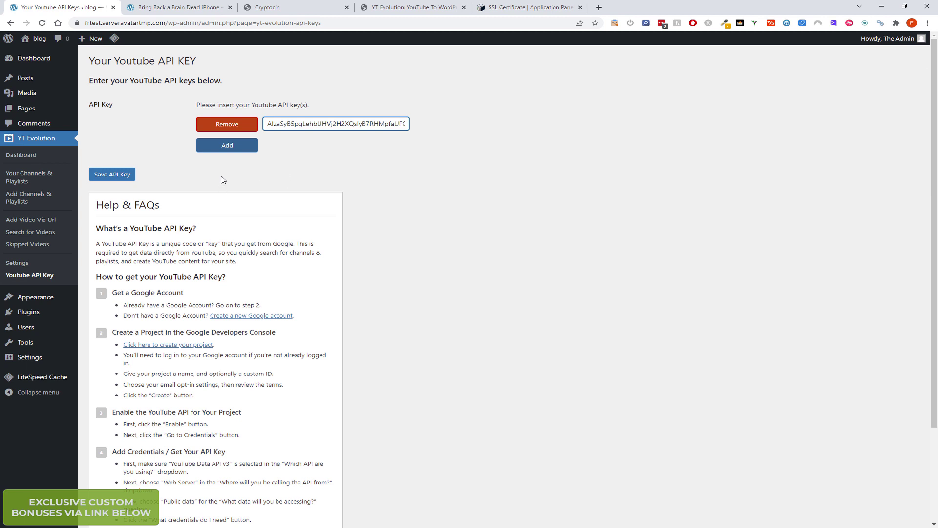
mouse_move(82, 292)
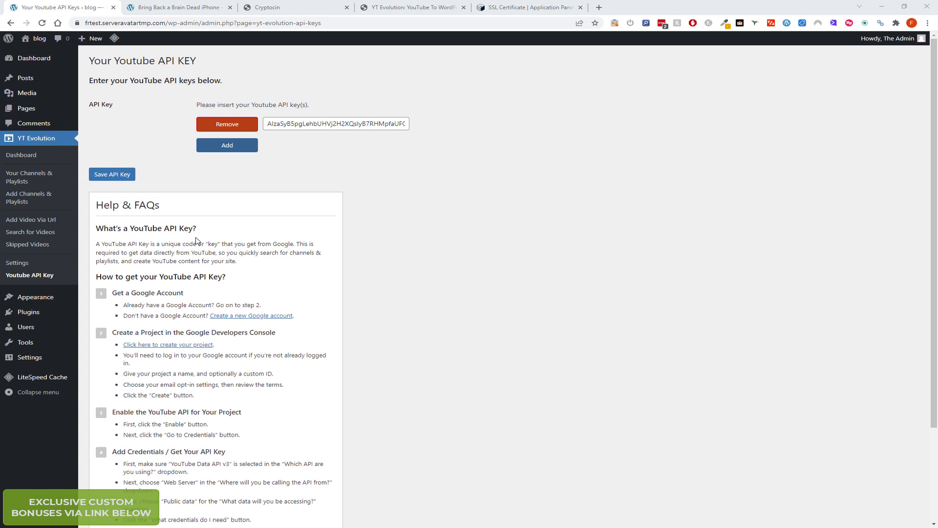
scroll(198, 242, "down", 2)
scroll(223, 298, "down", 1)
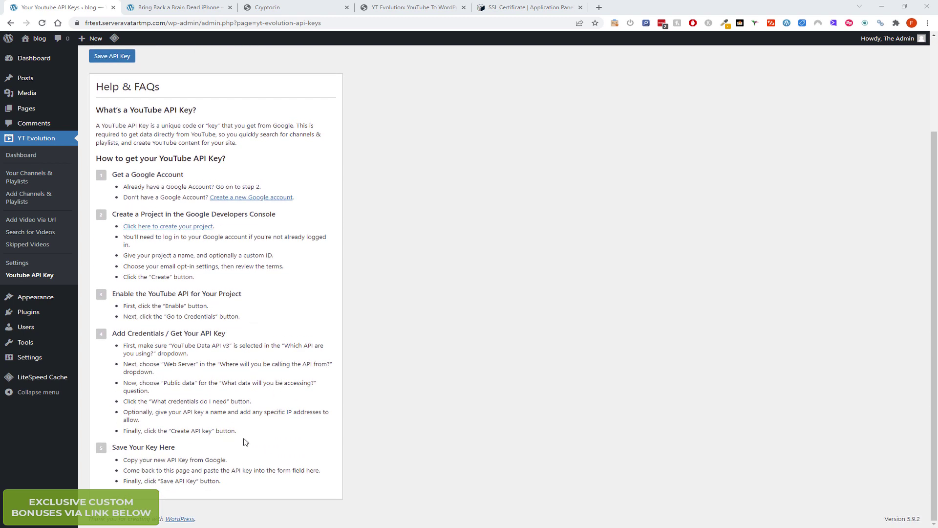
scroll(244, 440, "up", 3)
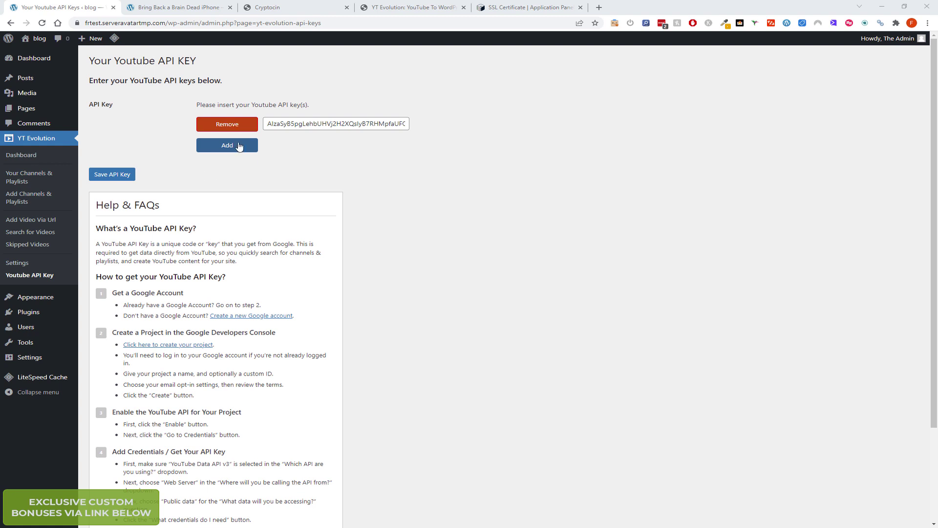
- Add three empty API key rows, remove them again, and save the single API key
left_click(238, 146)
left_click(237, 168)
left_click(234, 189)
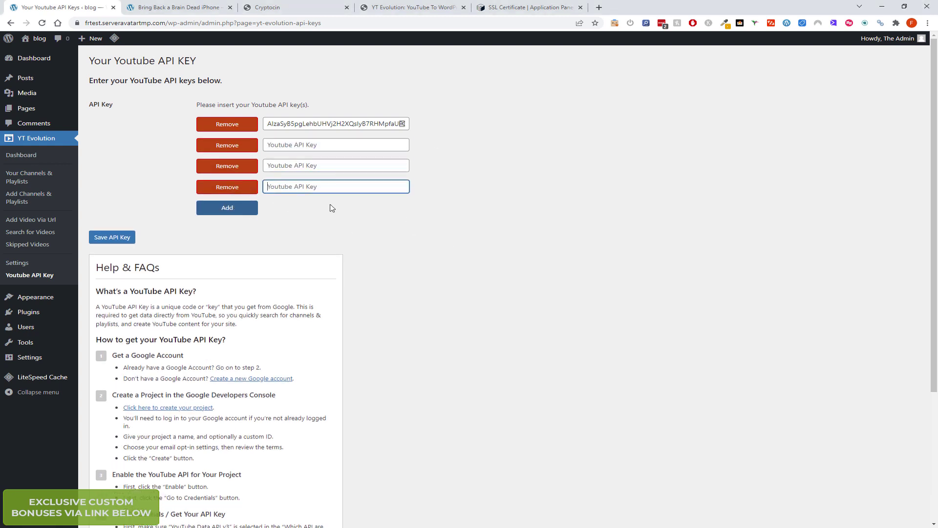
left_click(227, 187)
left_click(227, 166)
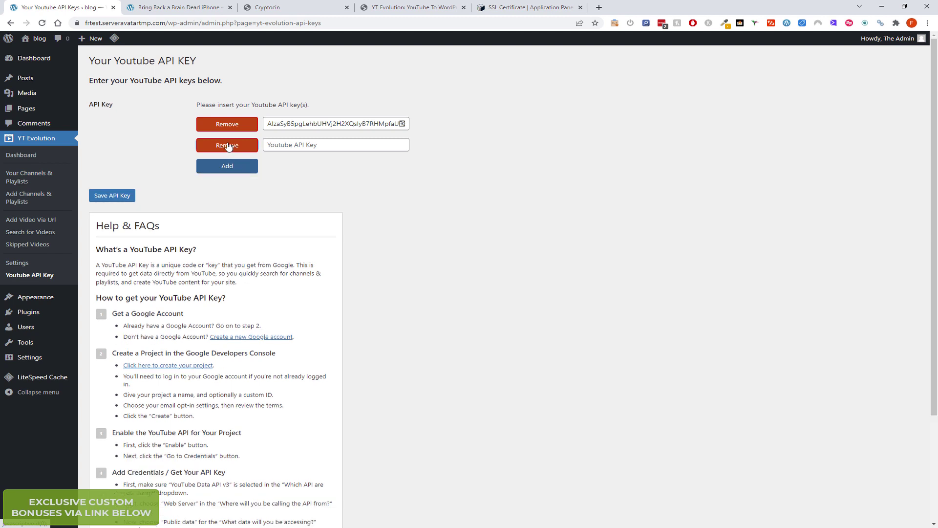
left_click(227, 146)
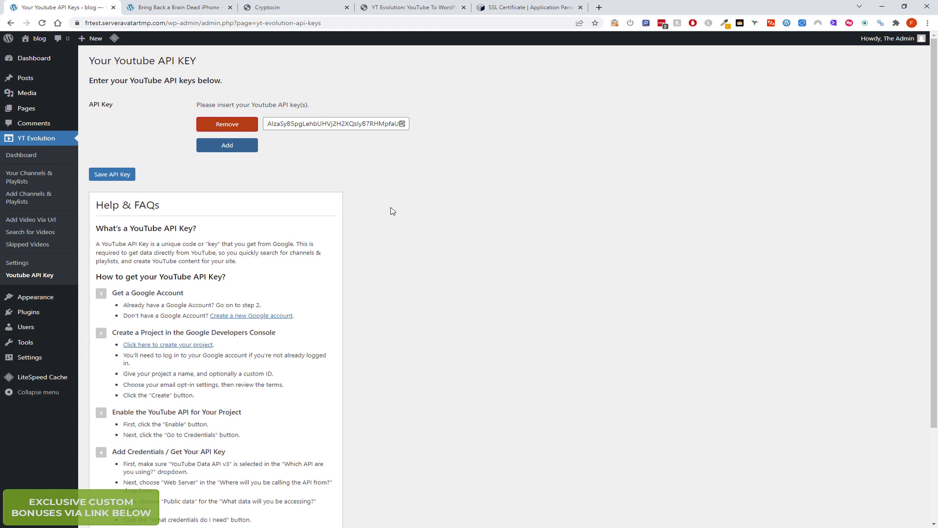
left_click(95, 175)
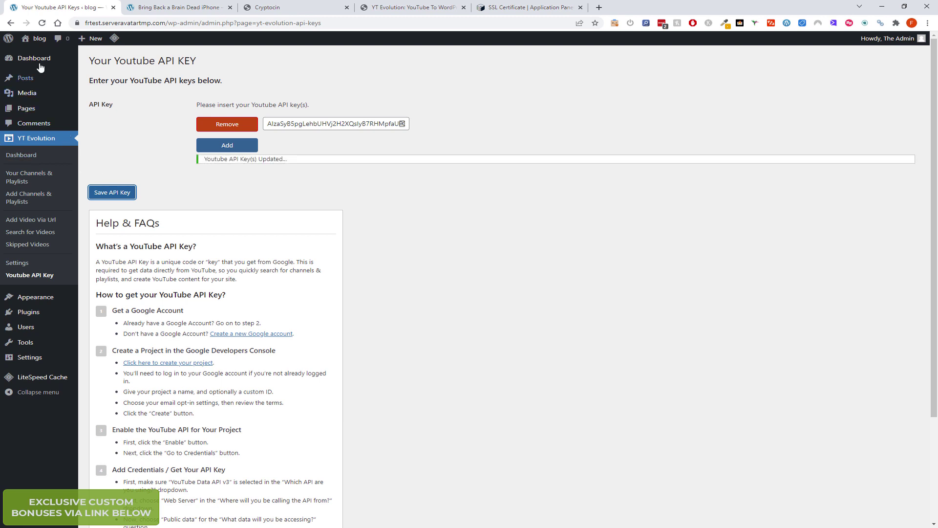
mouse_move(39, 63)
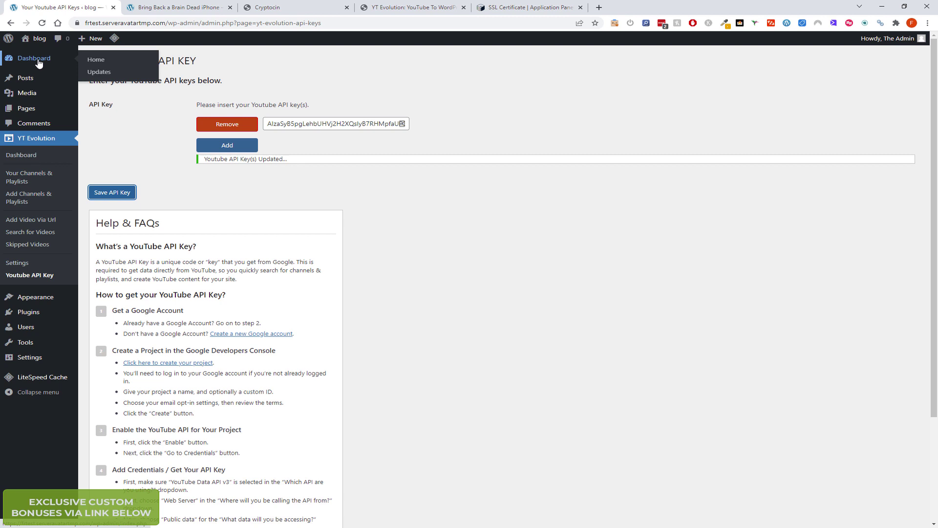
- Switch to the 'Bring Back a Brain Dead iPhone' post and scroll back to its top
mouse_move(35, 81)
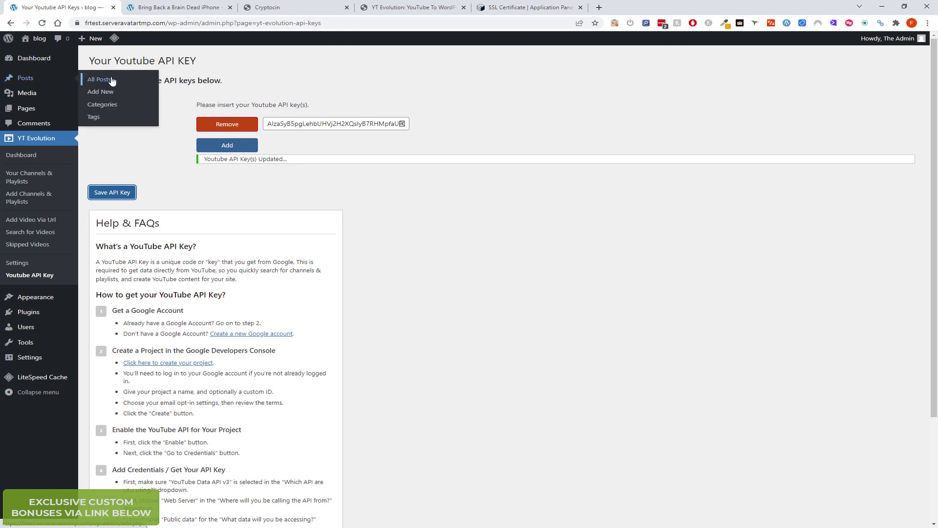
left_click(176, 7)
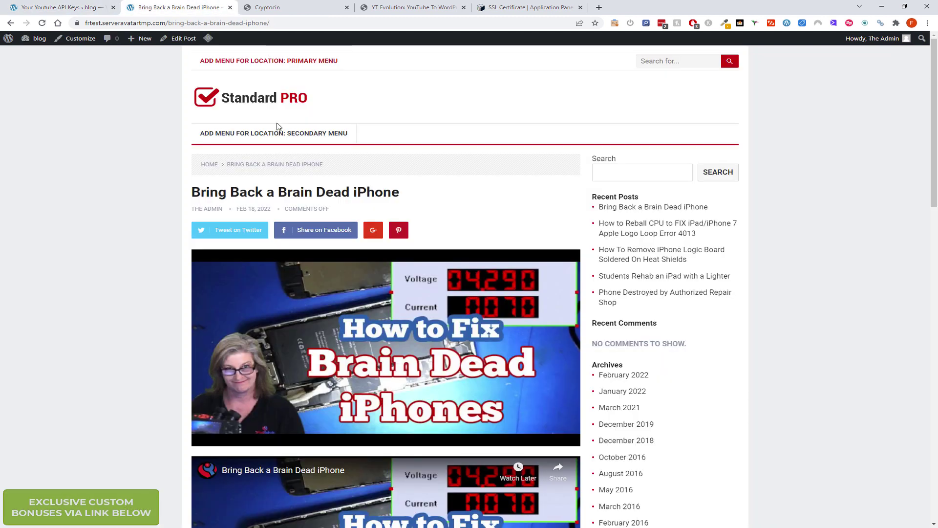
scroll(276, 127, "down", 9)
scroll(459, 318, "up", 5)
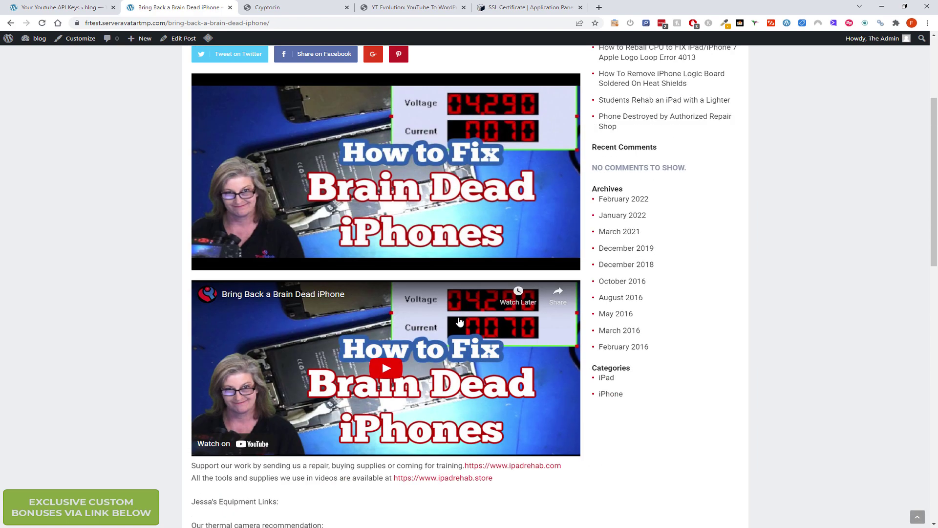
scroll(268, 189, "up", 4)
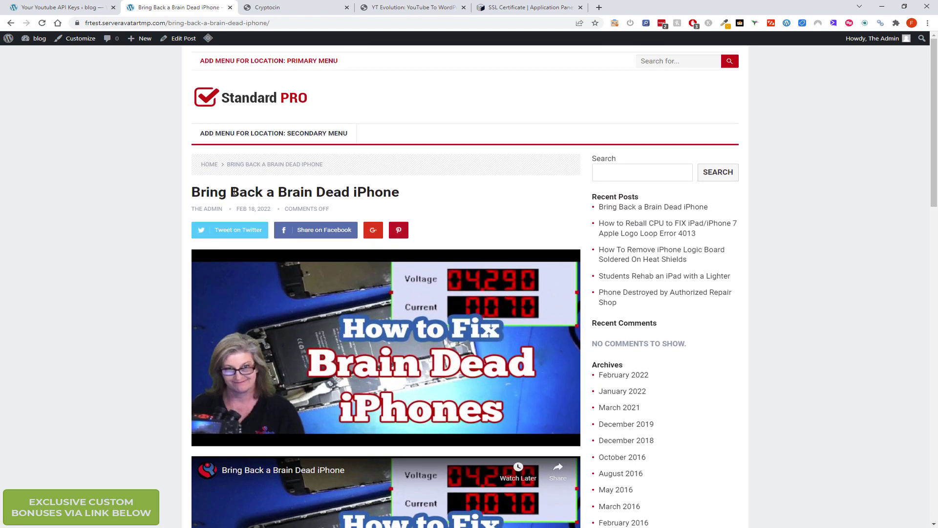